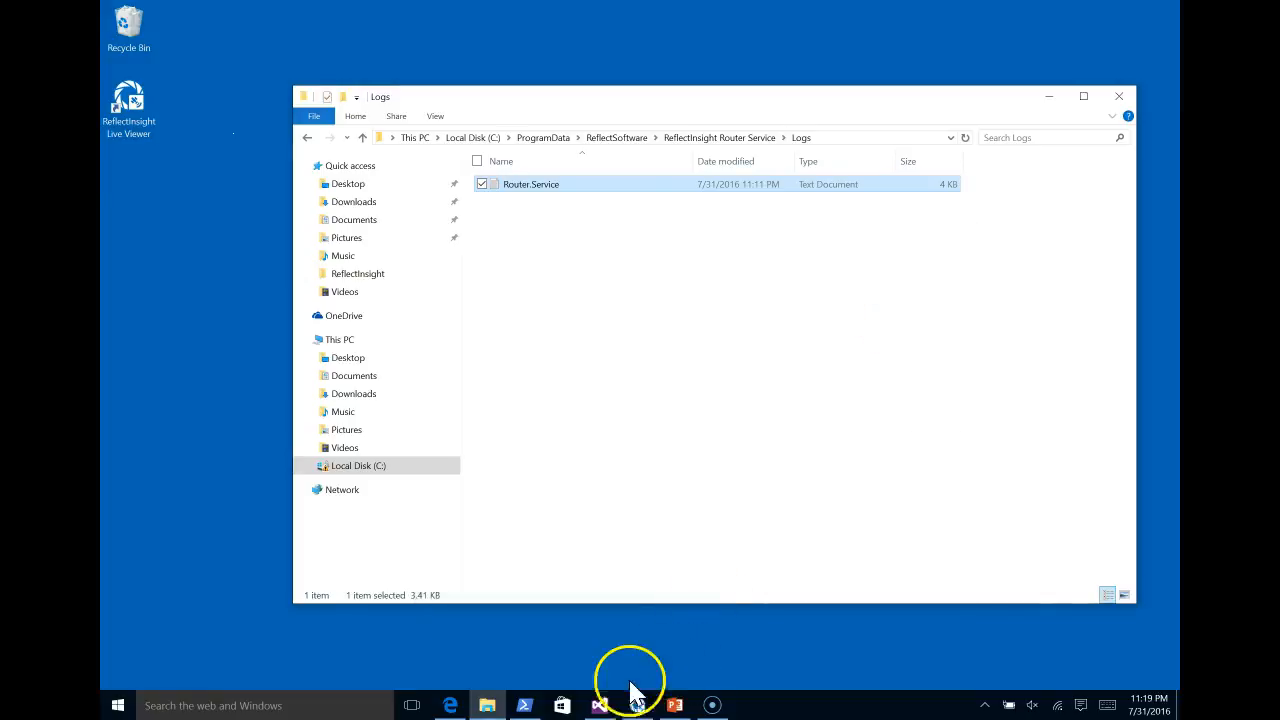
Step: Switch to Visual Studio, open App.config from the RouterServiceListener_Sample project and select ReflectInsight.config
mouse_move(601, 706)
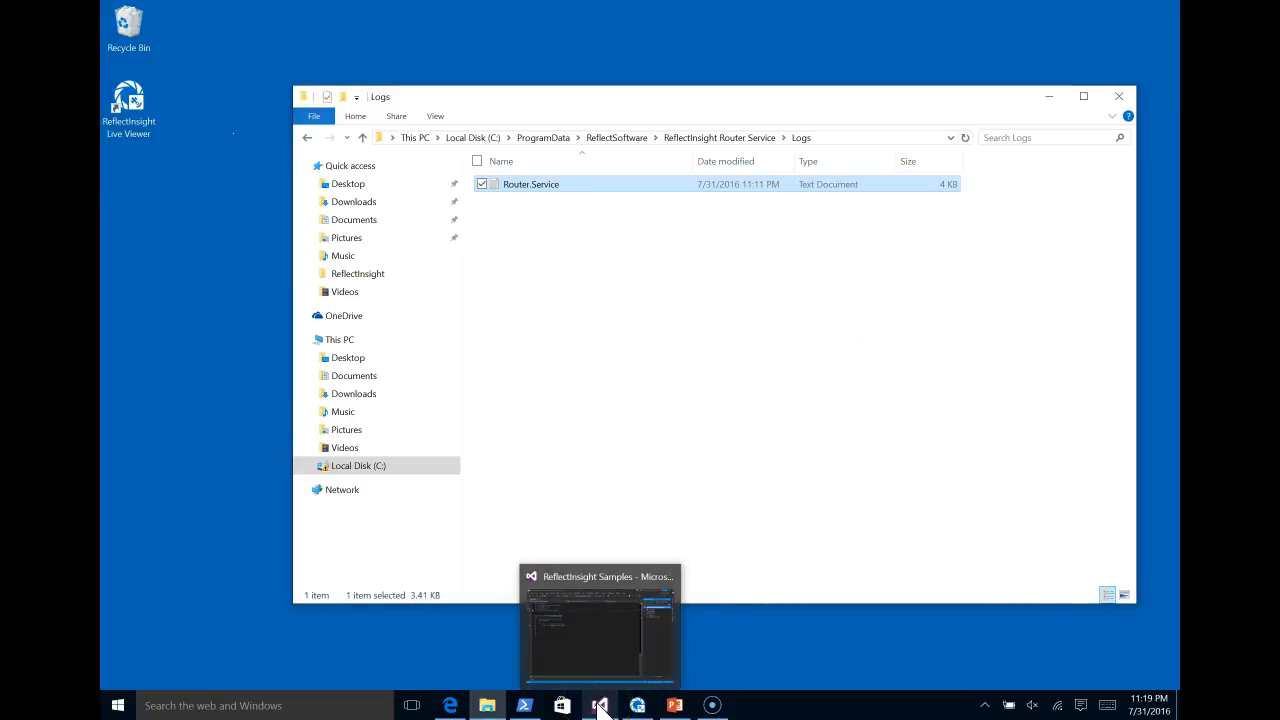
click(601, 706)
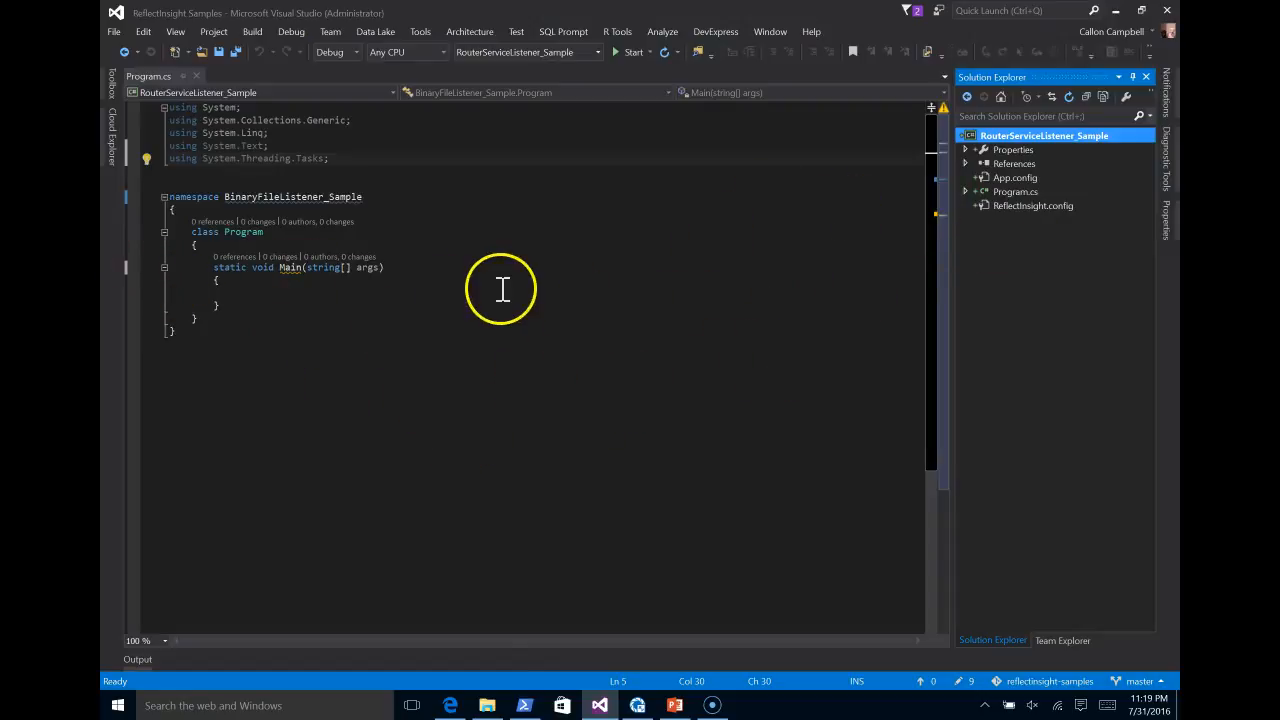
double_click(1012, 180)
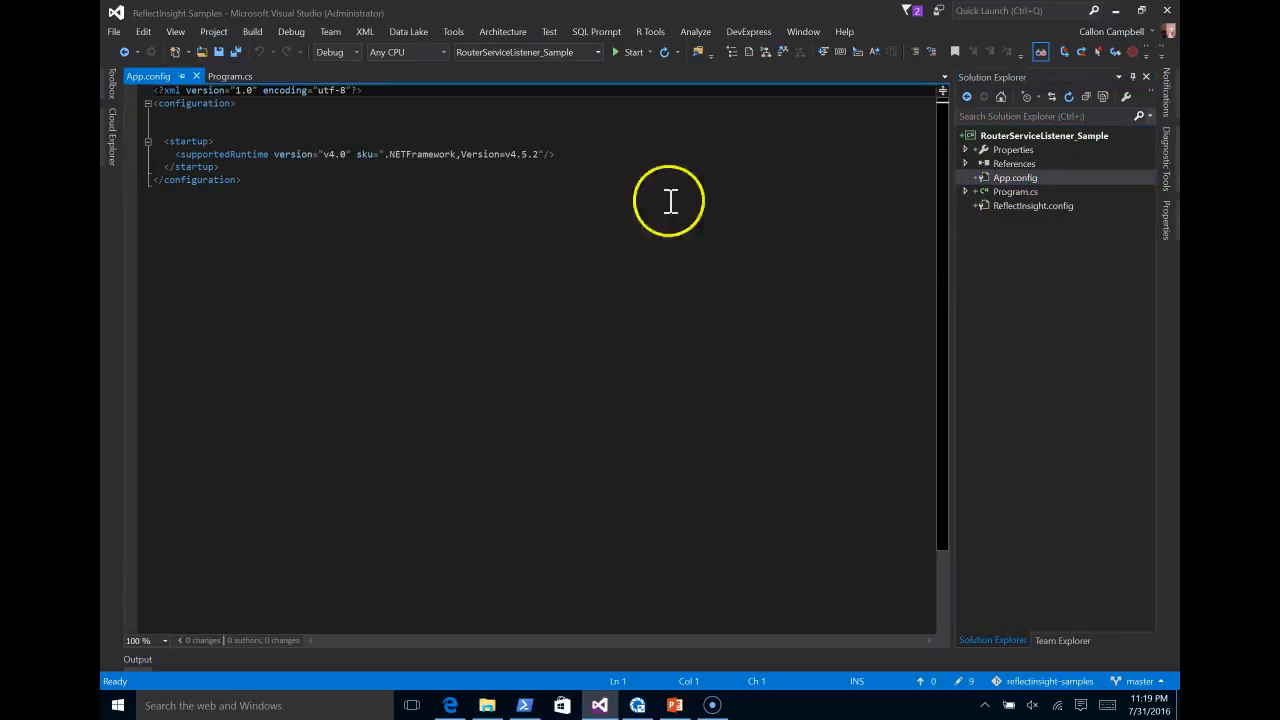
click(1038, 206)
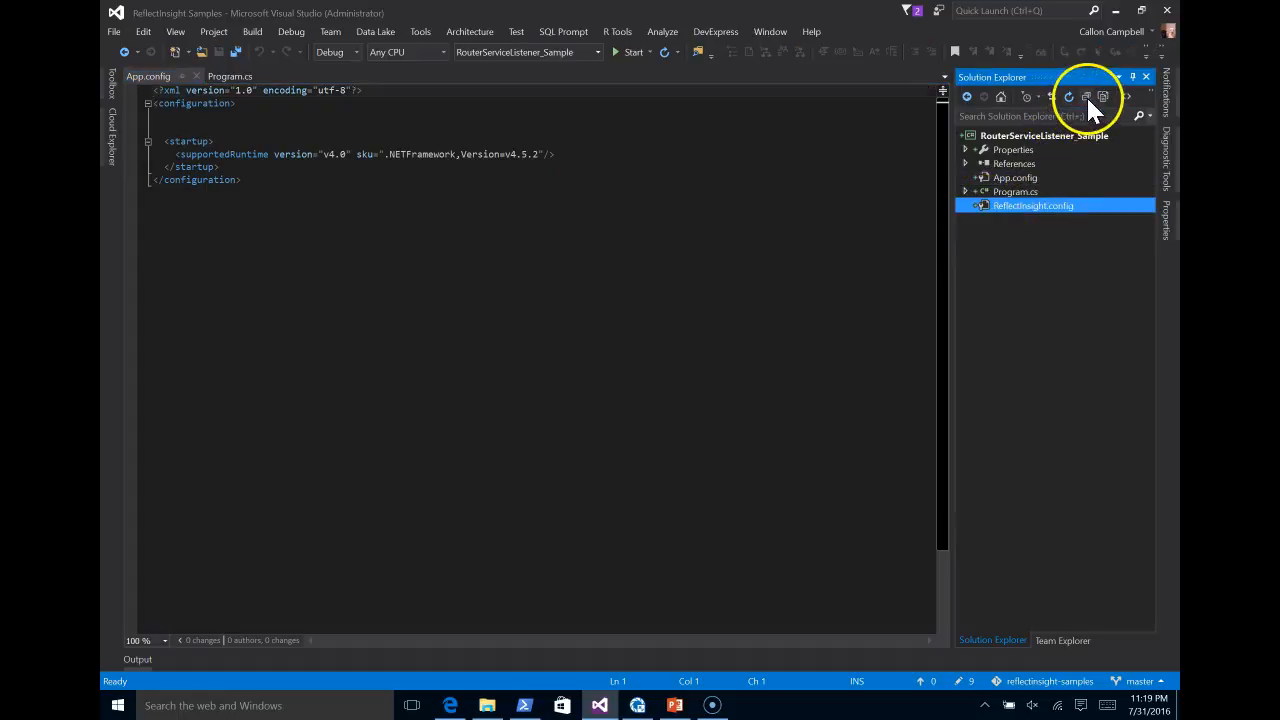
Step: Open the NuGet package manager for the RouterServiceListener_Sample project and search the available packages for ReflectSoftware.Insight
right_click(1011, 137)
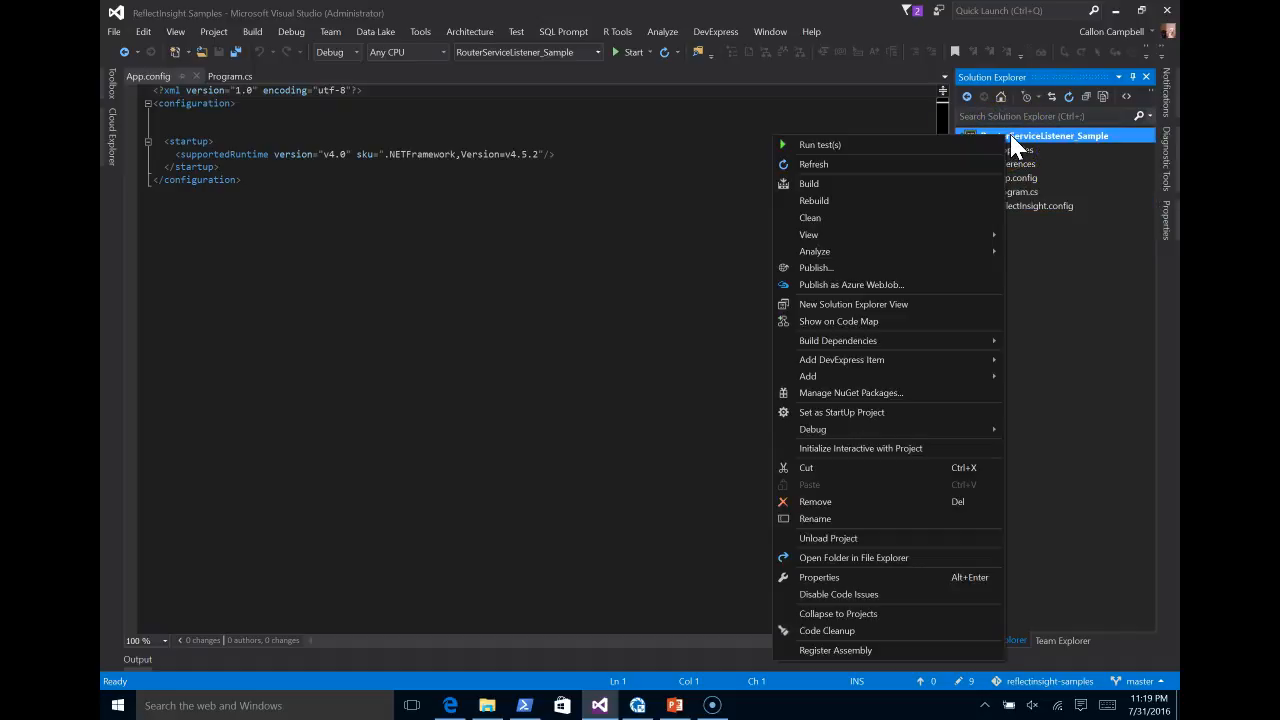
click(858, 392)
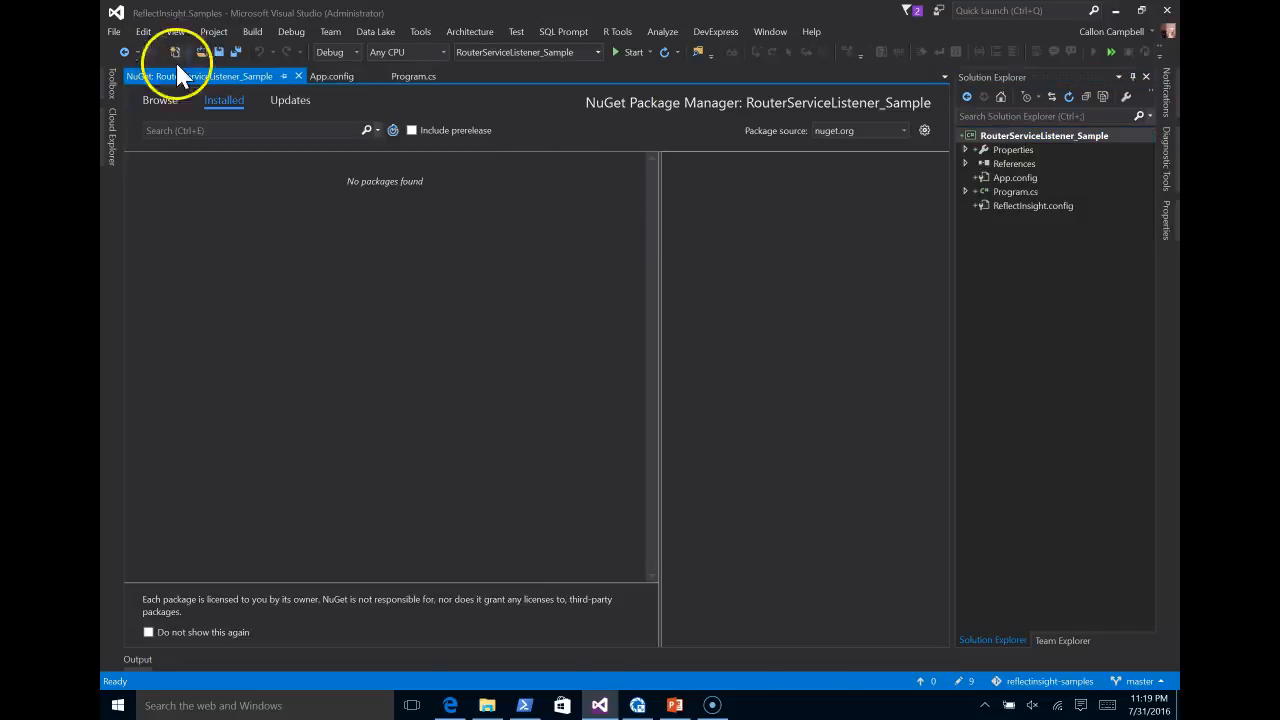
click(165, 99)
click(177, 131)
text(reflec)
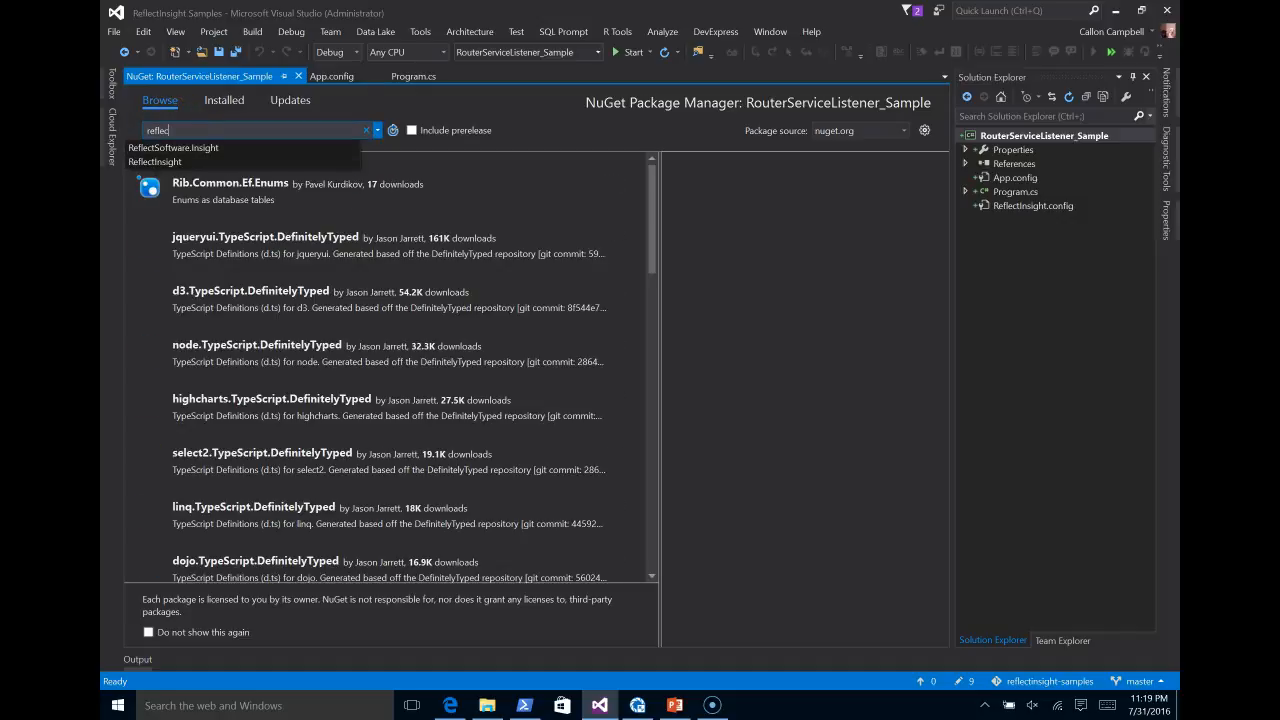
click(214, 160)
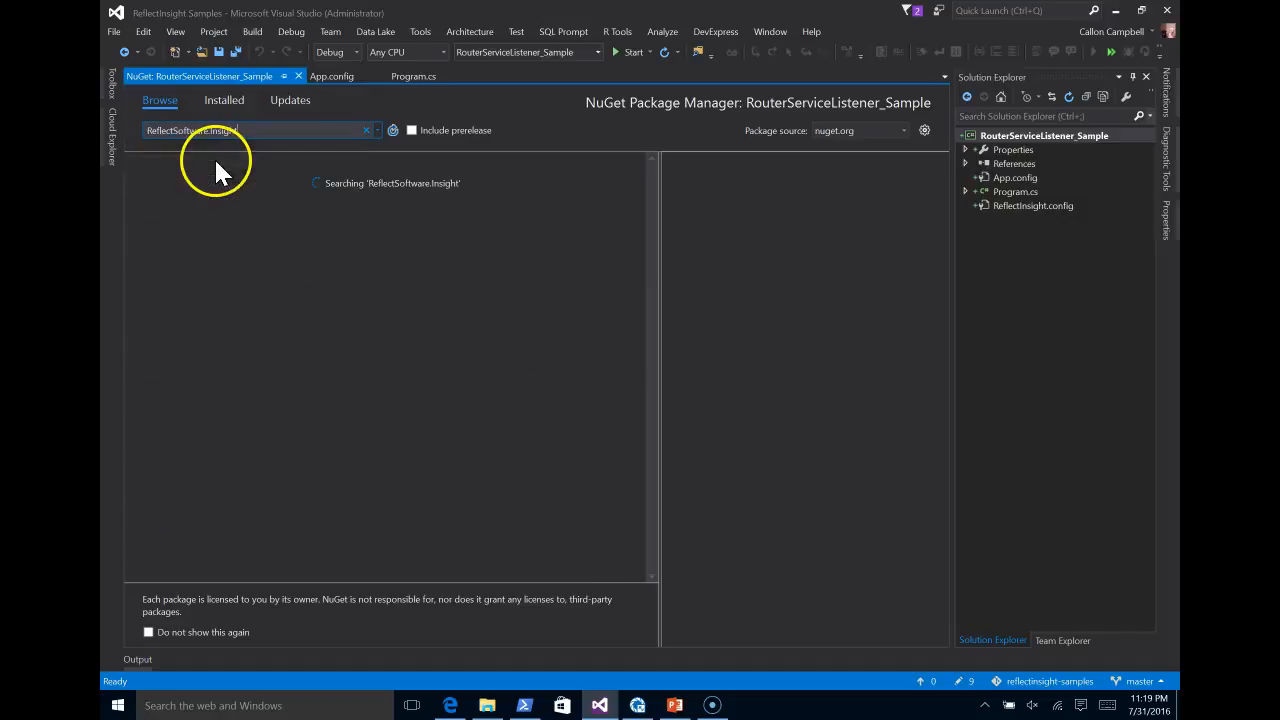
Step: Install the latest stable ReflectSoftware.Insight 5.6.1.2 package, close the package manager and check the new reference in the project
click(341, 197)
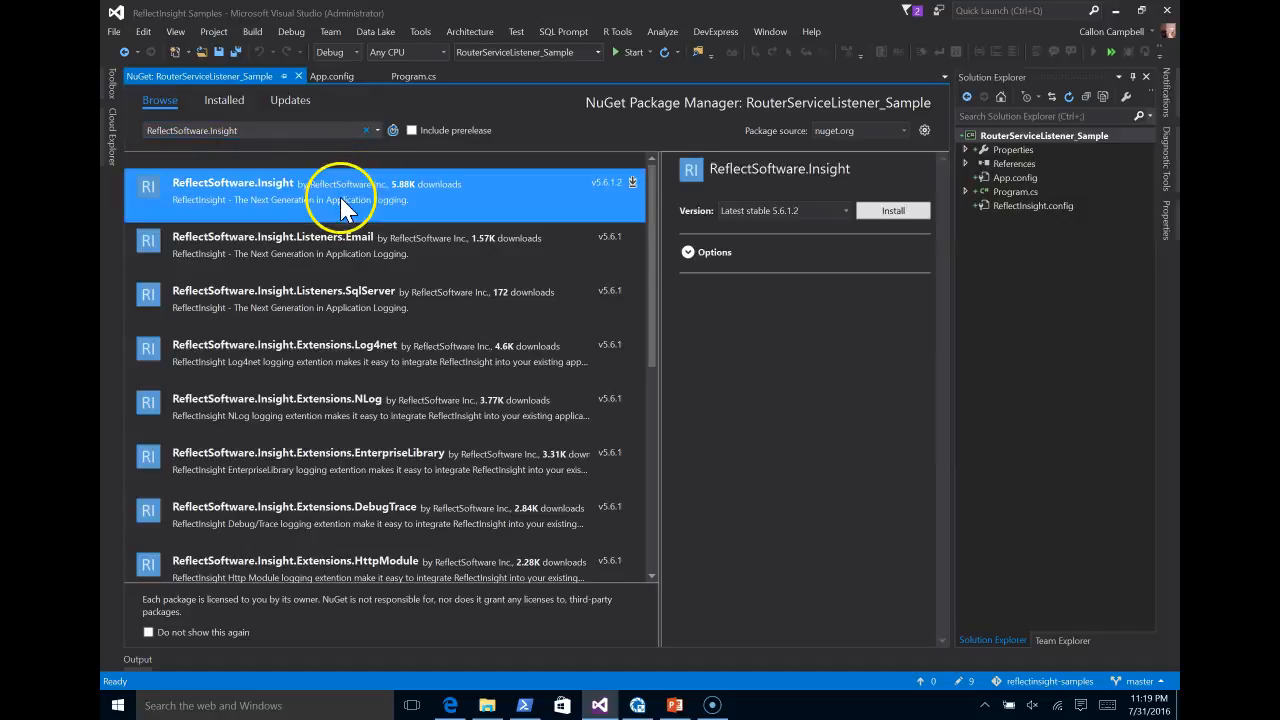
click(893, 215)
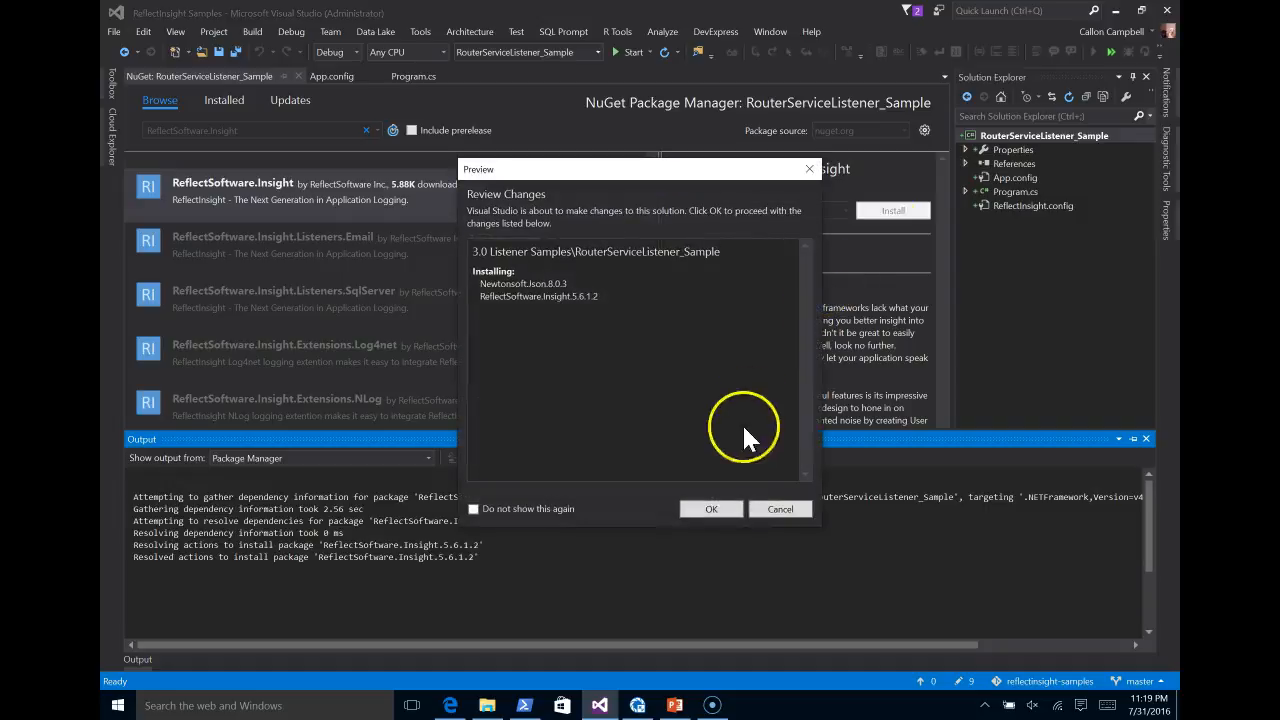
click(709, 508)
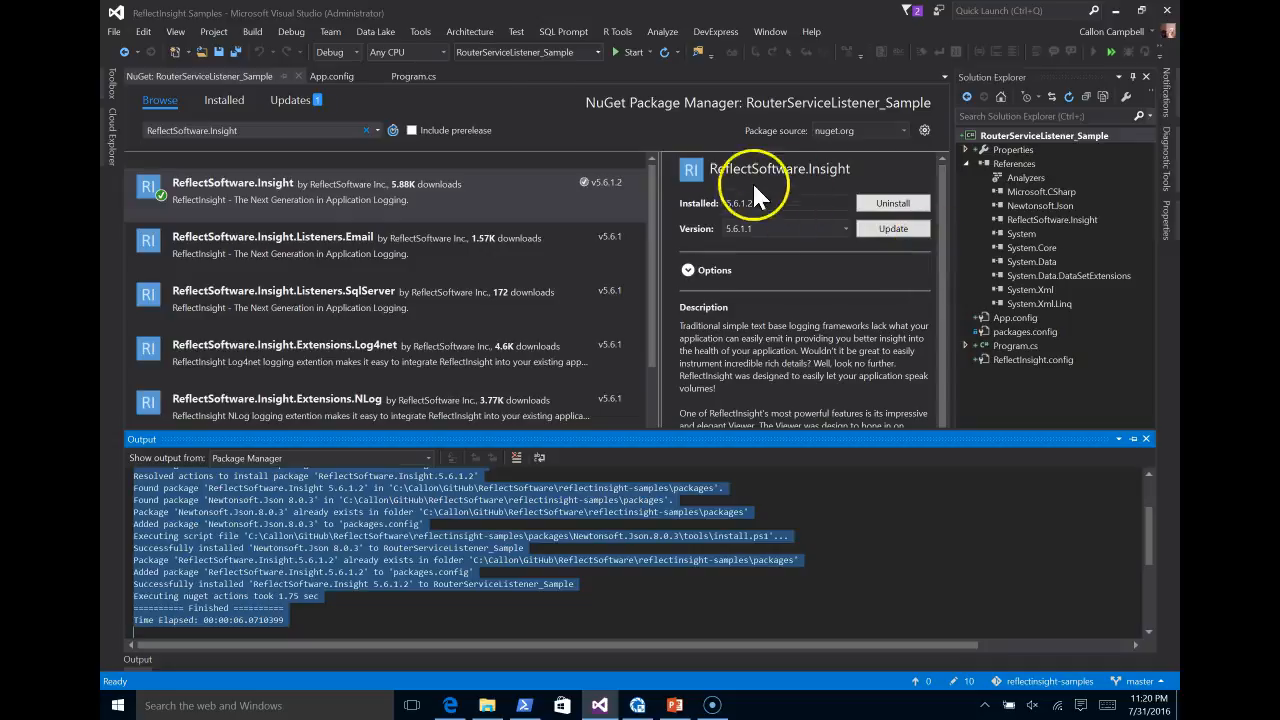
click(297, 76)
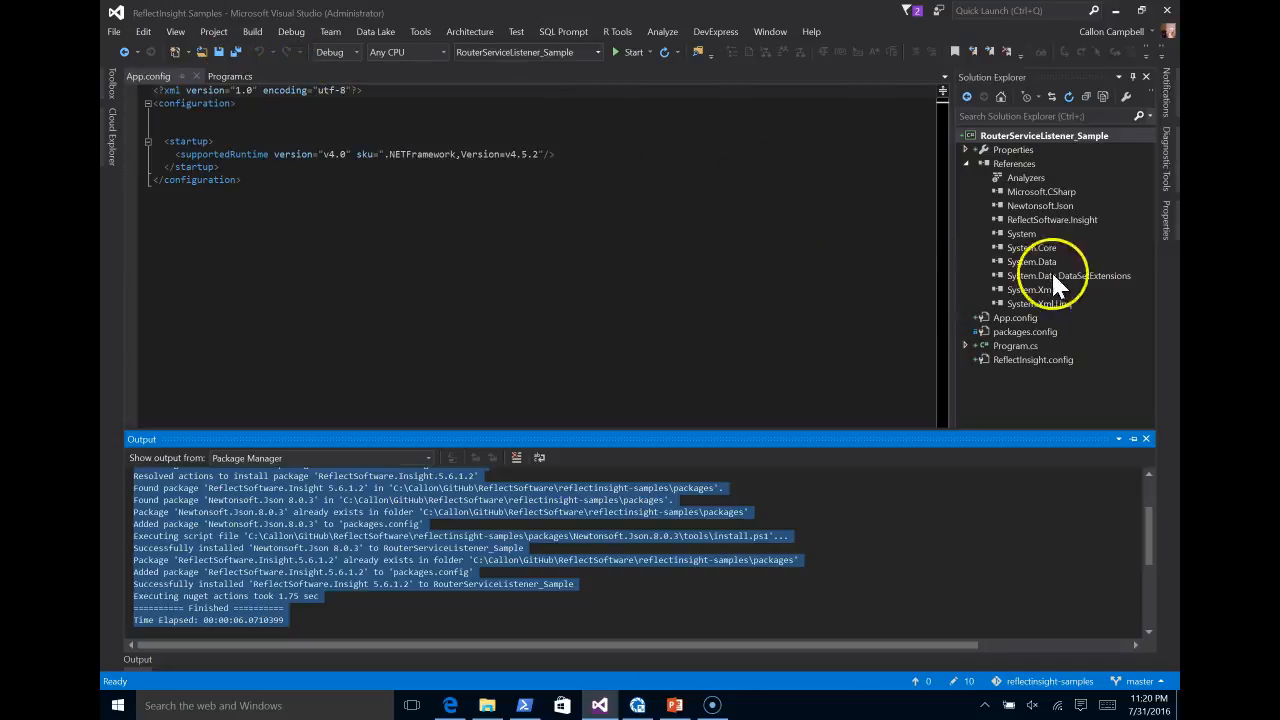
click(1047, 221)
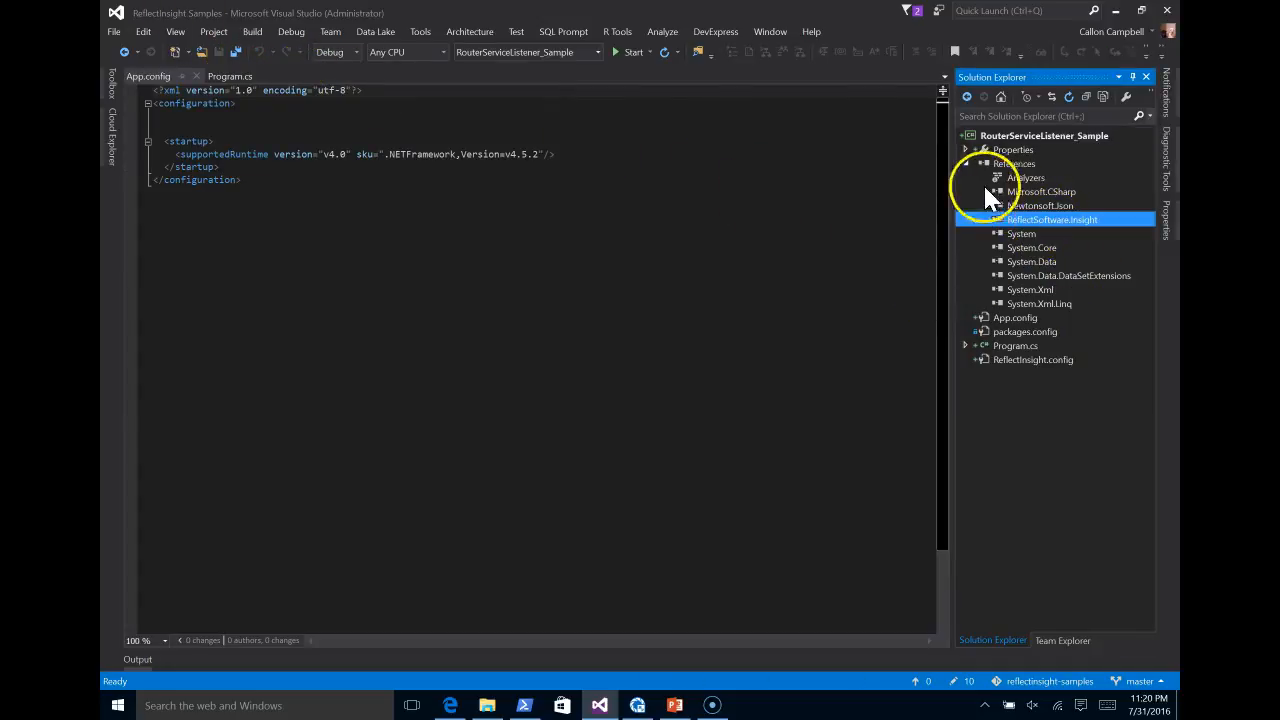
click(966, 164)
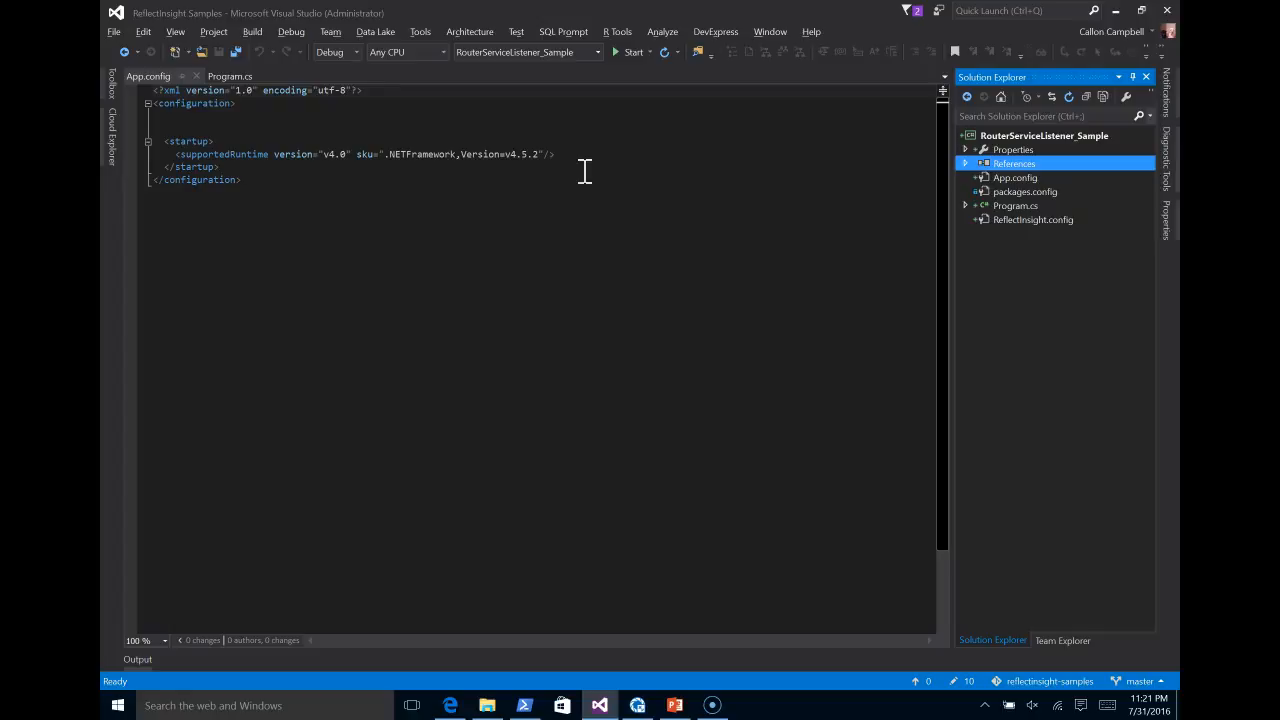
Step: Add the directive "using ReflectSoftware.Insight;" below the existing using directives in Program.cs
click(235, 79)
click(206, 176)
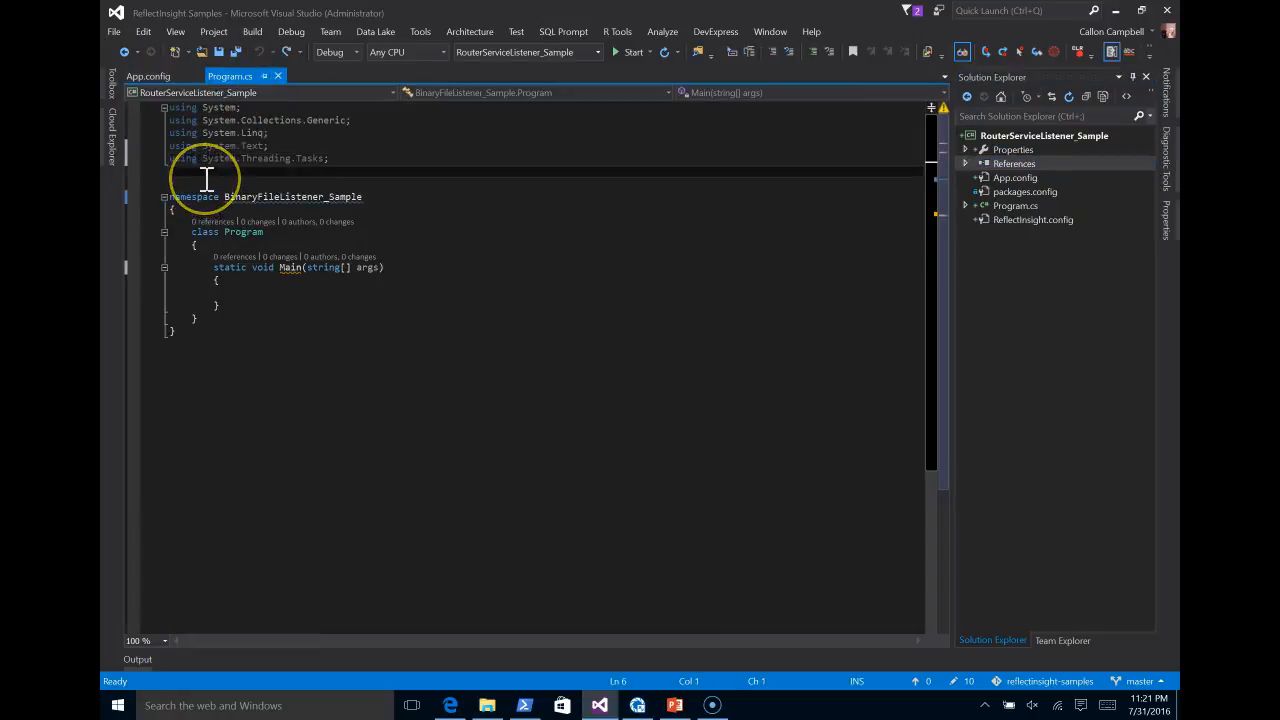
key(Return)
text(using Re)
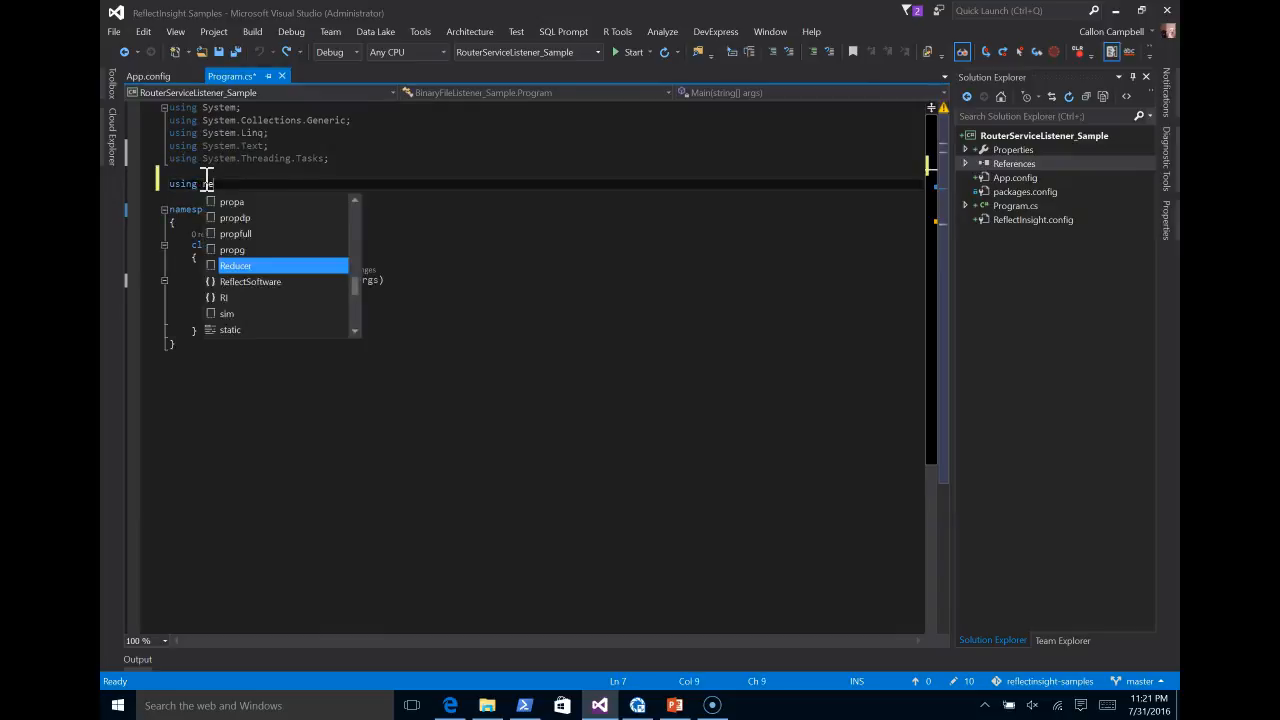
text(flectSoftware.Insight;)
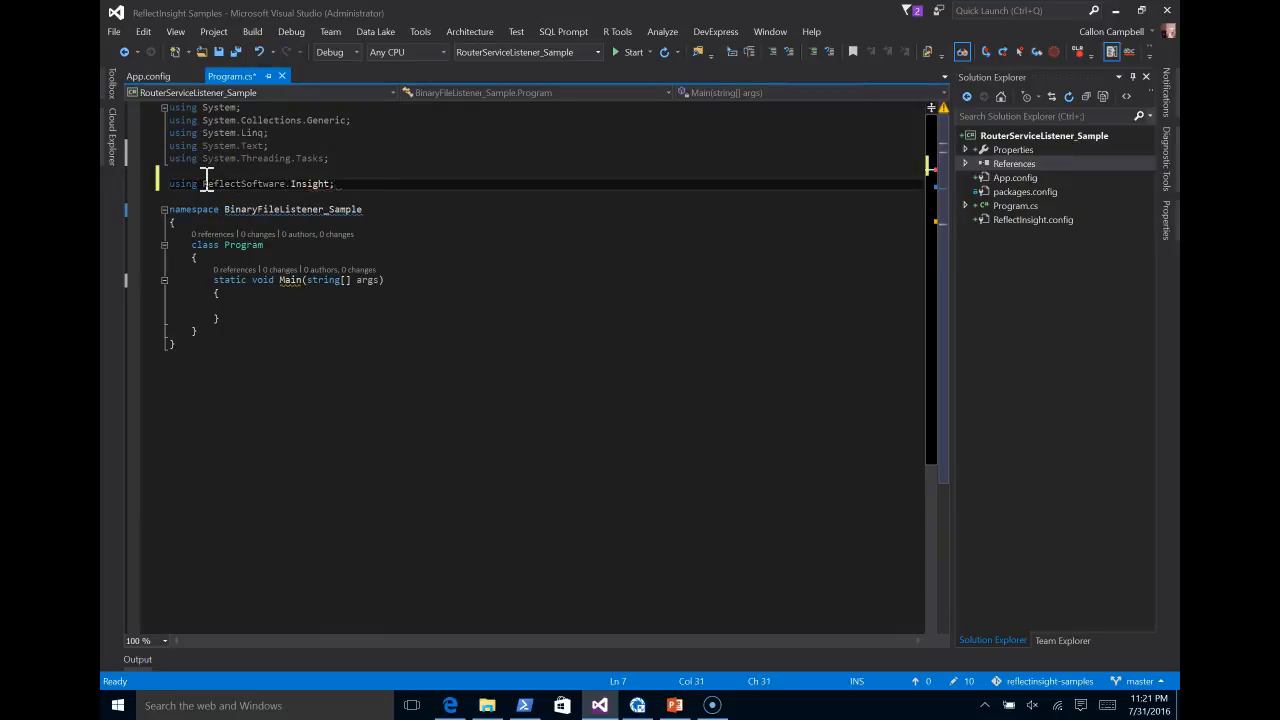
Step: Insert the stored "3. Program.cs Main method" snippet into the empty body of the Main method
click(249, 306)
click(113, 88)
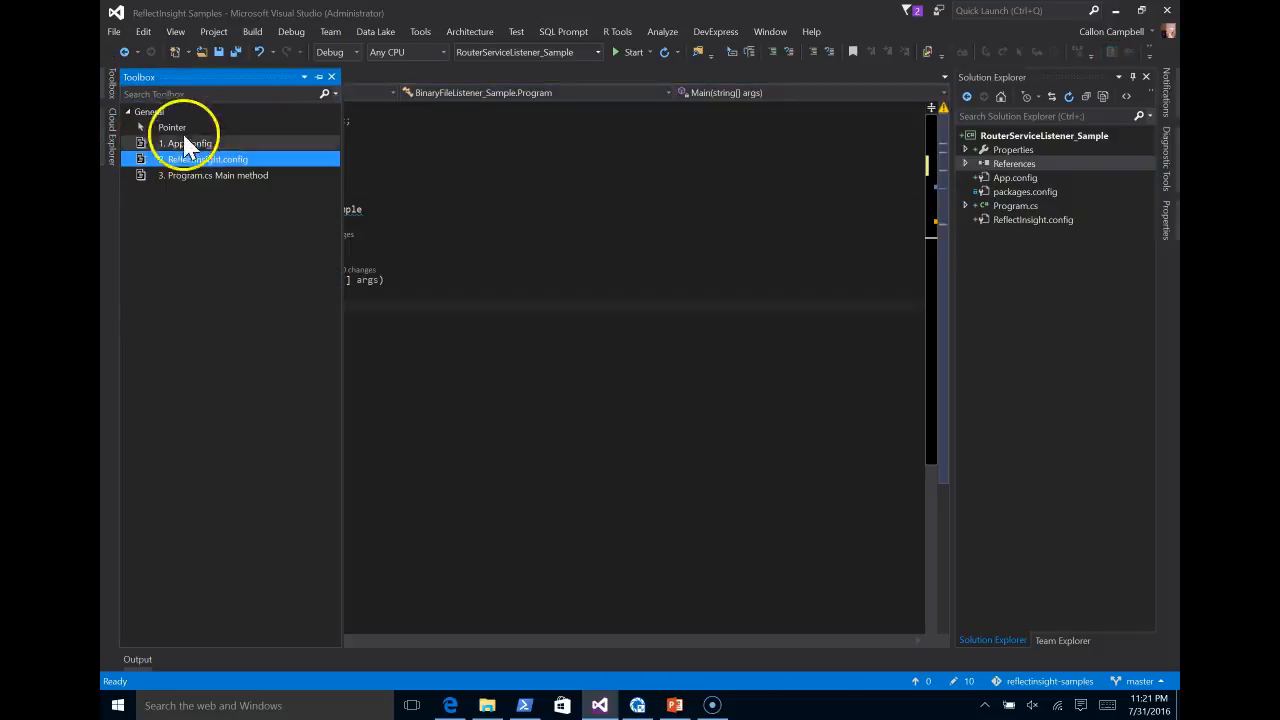
drag(205, 174, 369, 303)
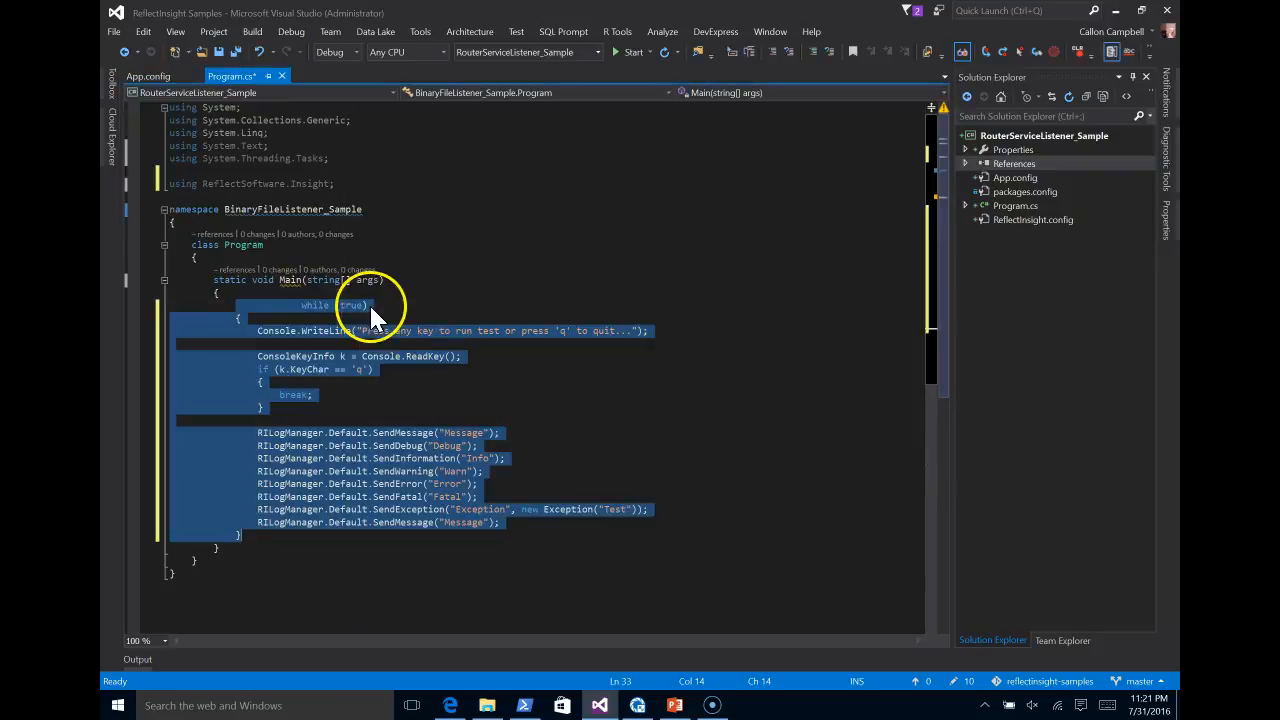
Step: Align the "while (true)" line with its opening brace in the Main method and save Program.cs
click(297, 305)
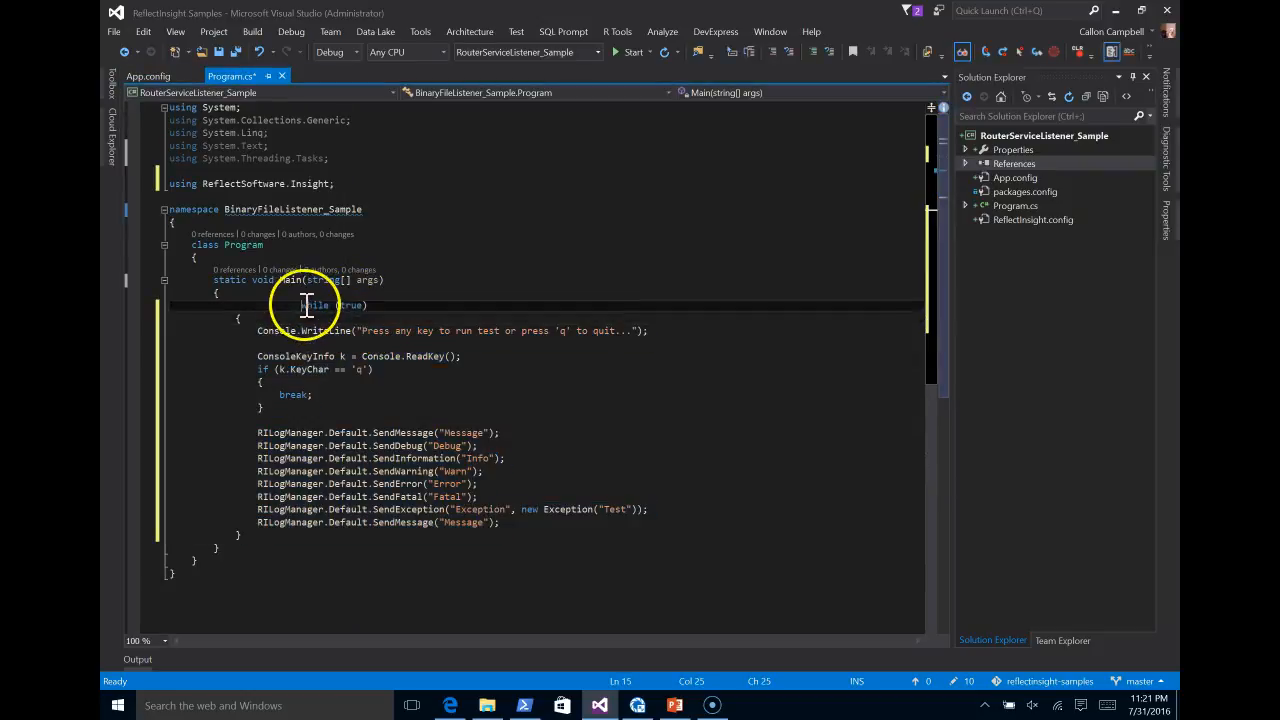
key(BackSpace)
key(BackSpace)
key(BackSpace)
key(BackSpace)
key(BackSpace)
key(BackSpace)
key(BackSpace)
key(BackSpace)
key(BackSpace)
key(BackSpace)
key(BackSpace)
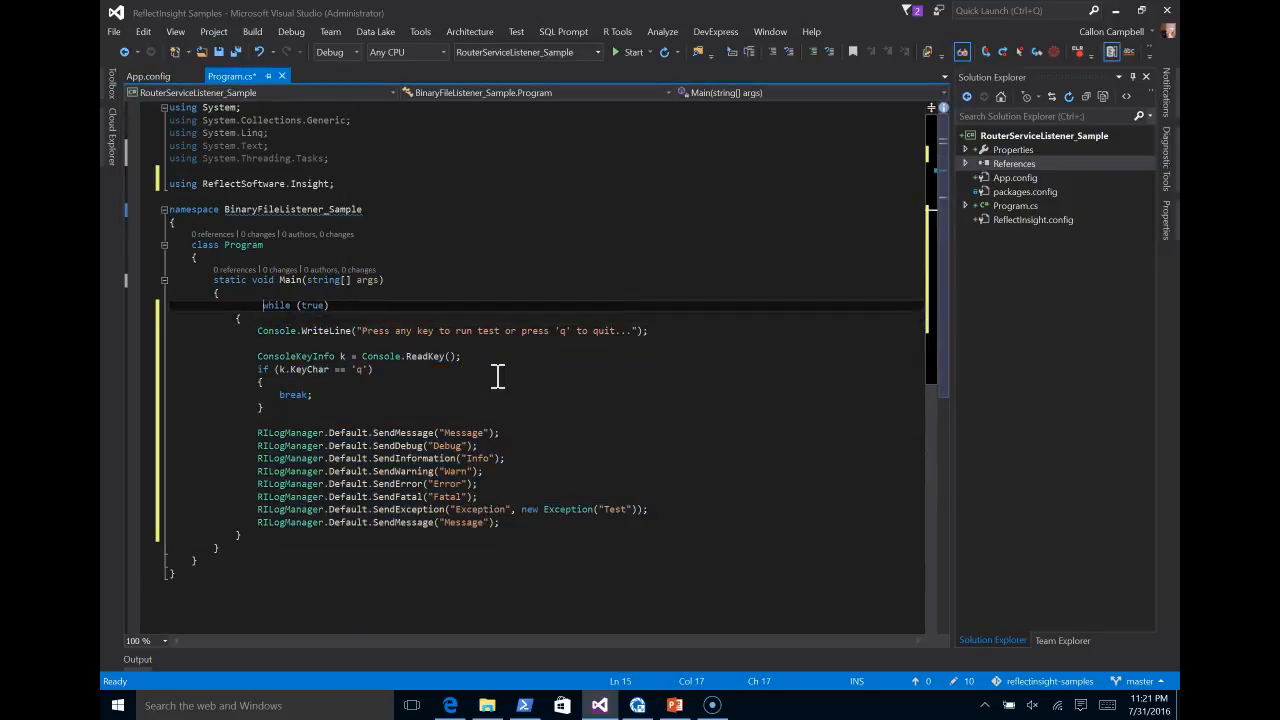
click(406, 394)
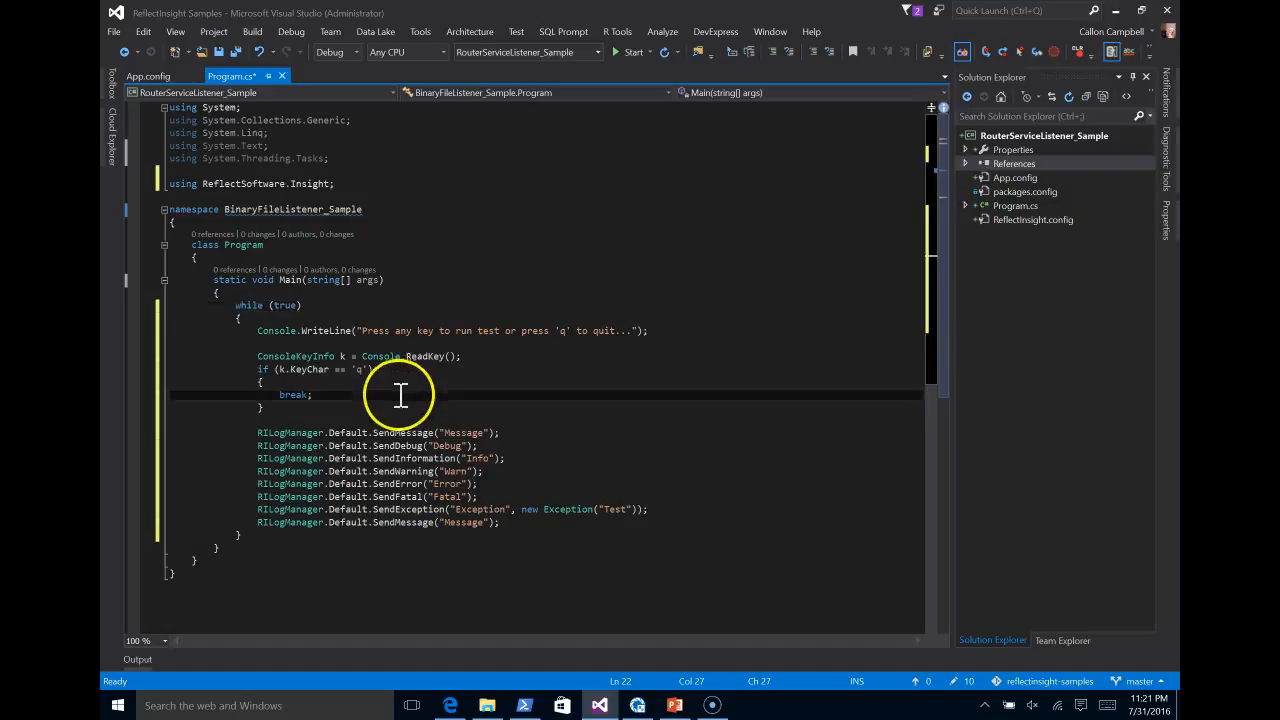
click(220, 52)
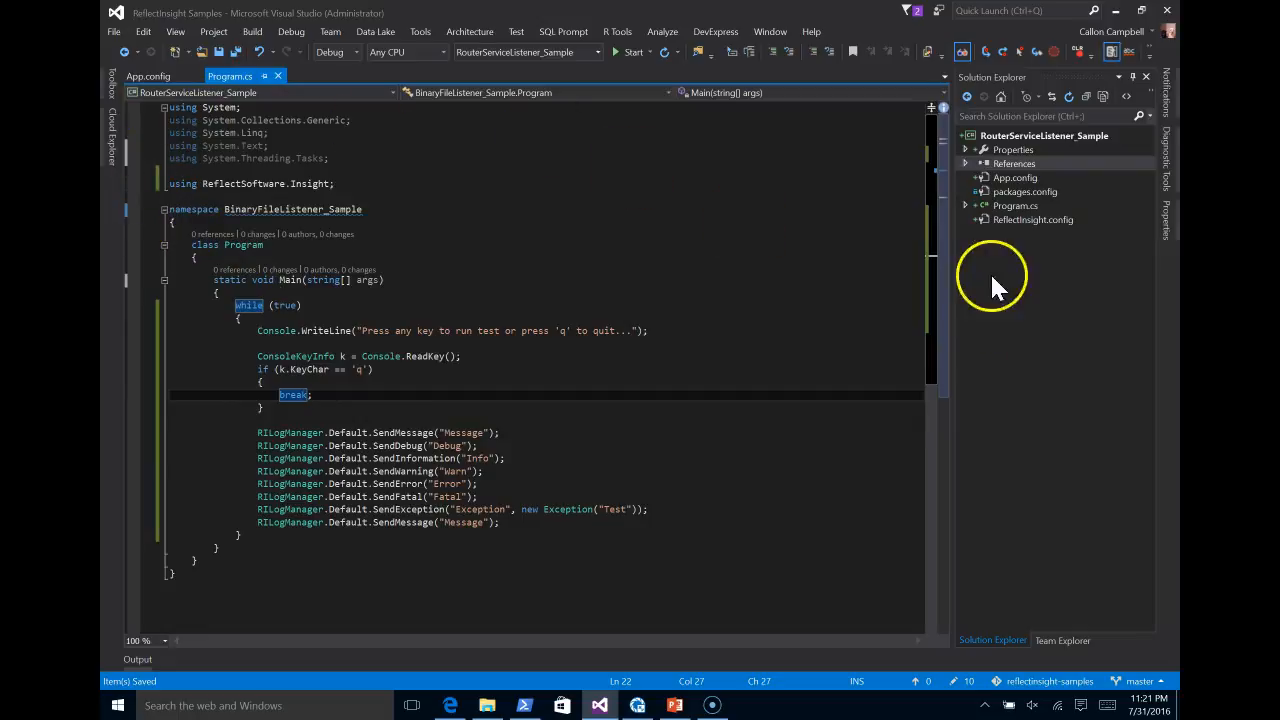
Step: Insert the stored "1. App.config" snippet above the startup element in App.config and remove the blank line before configSections
double_click(1014, 178)
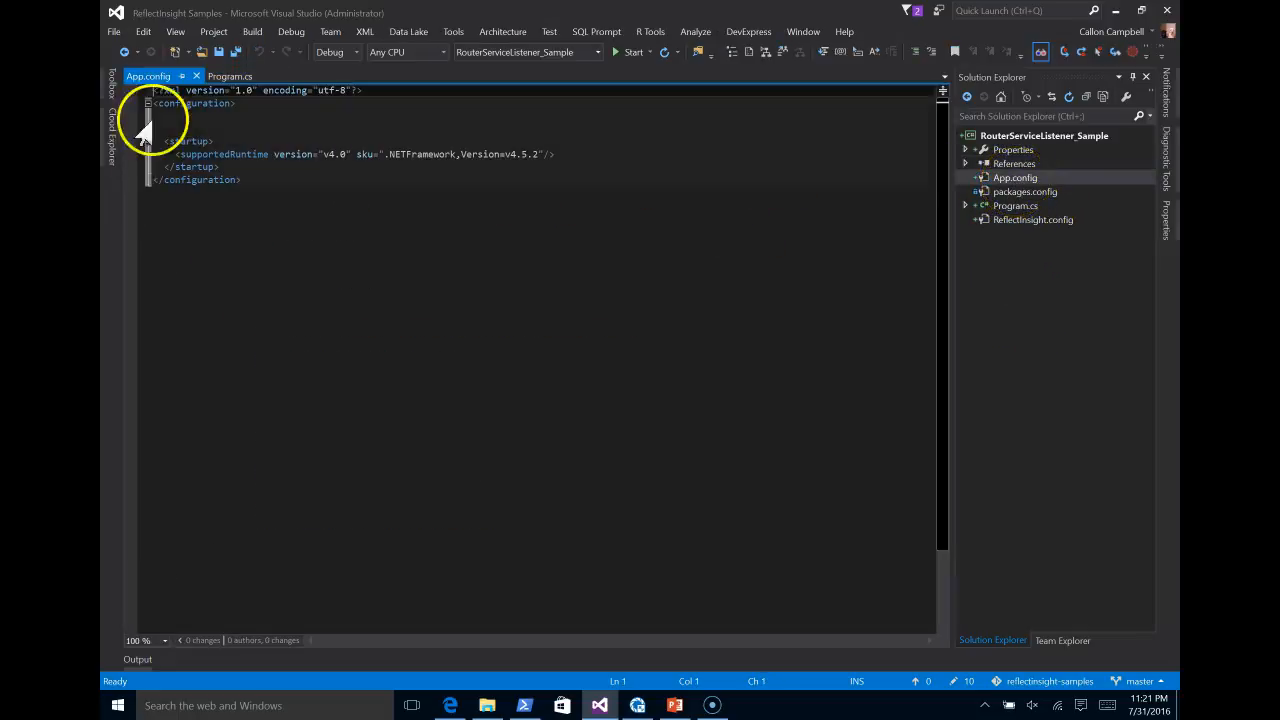
click(103, 84)
drag(220, 160, 383, 130)
click(251, 113)
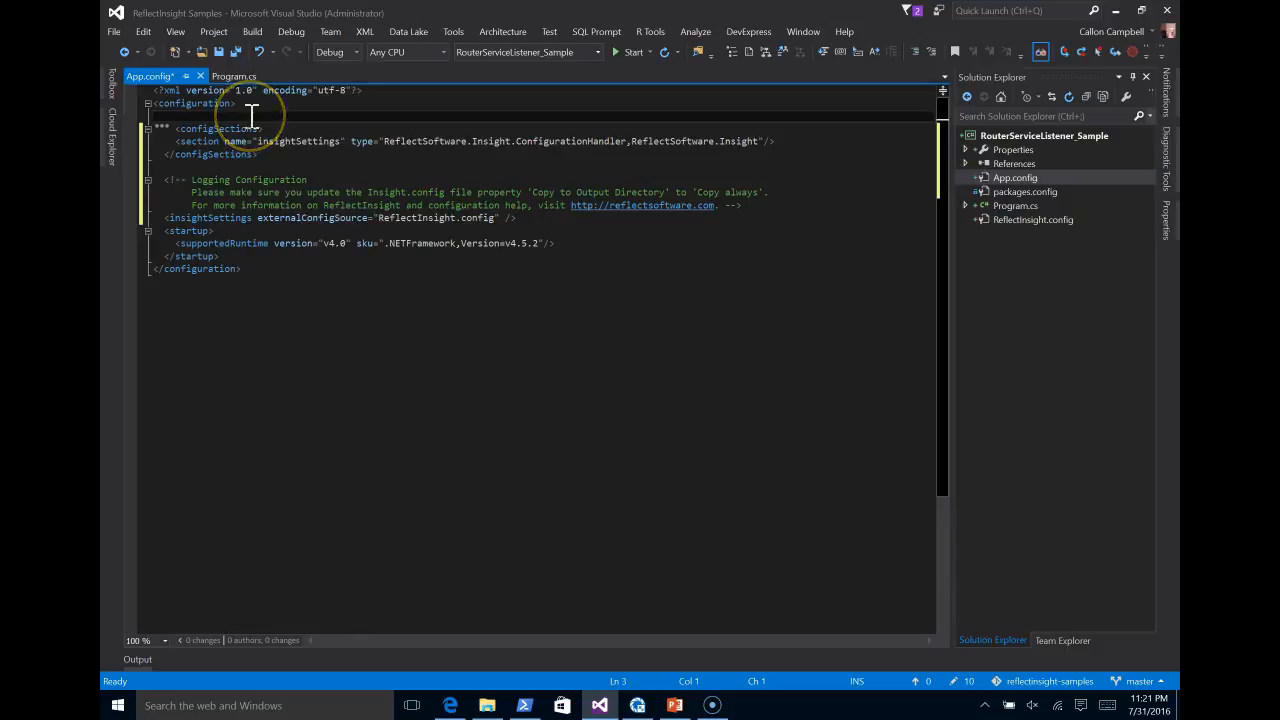
key(BackSpace)
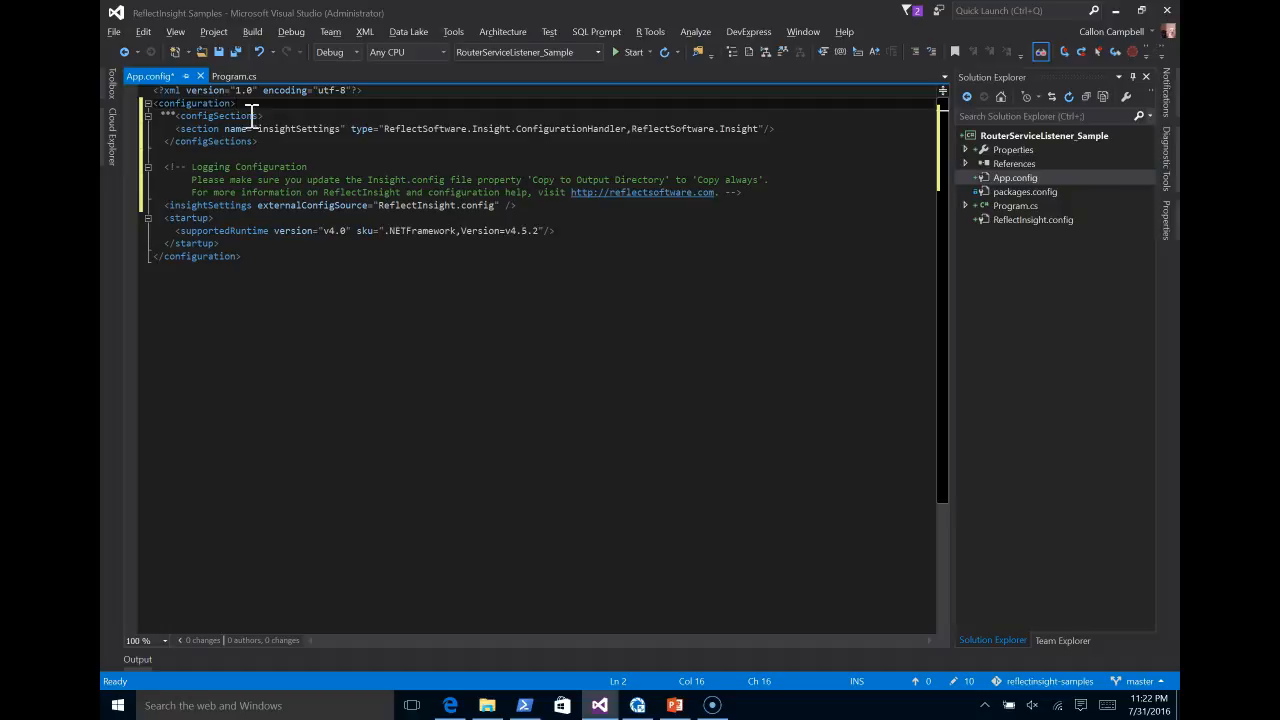
Step: Add a blank line between the insightSettings and startup elements in App.config and save the file
drag(437, 206, 495, 210)
click(571, 206)
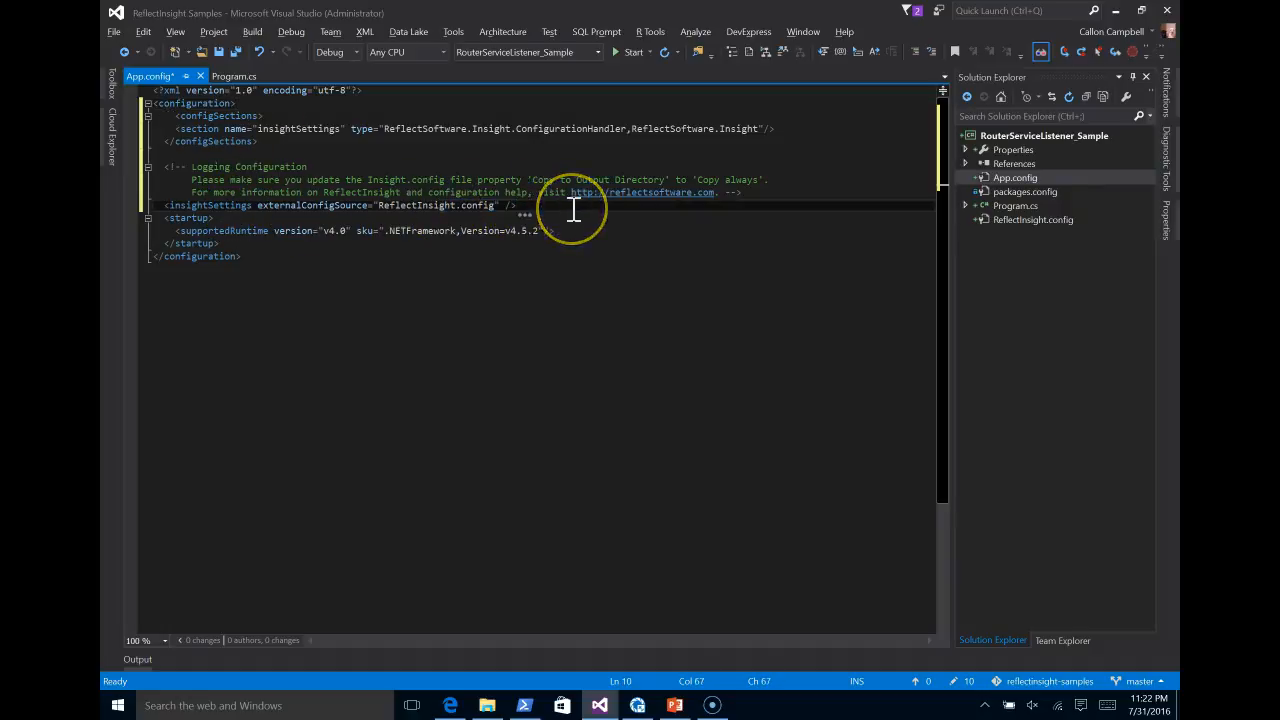
key(Return)
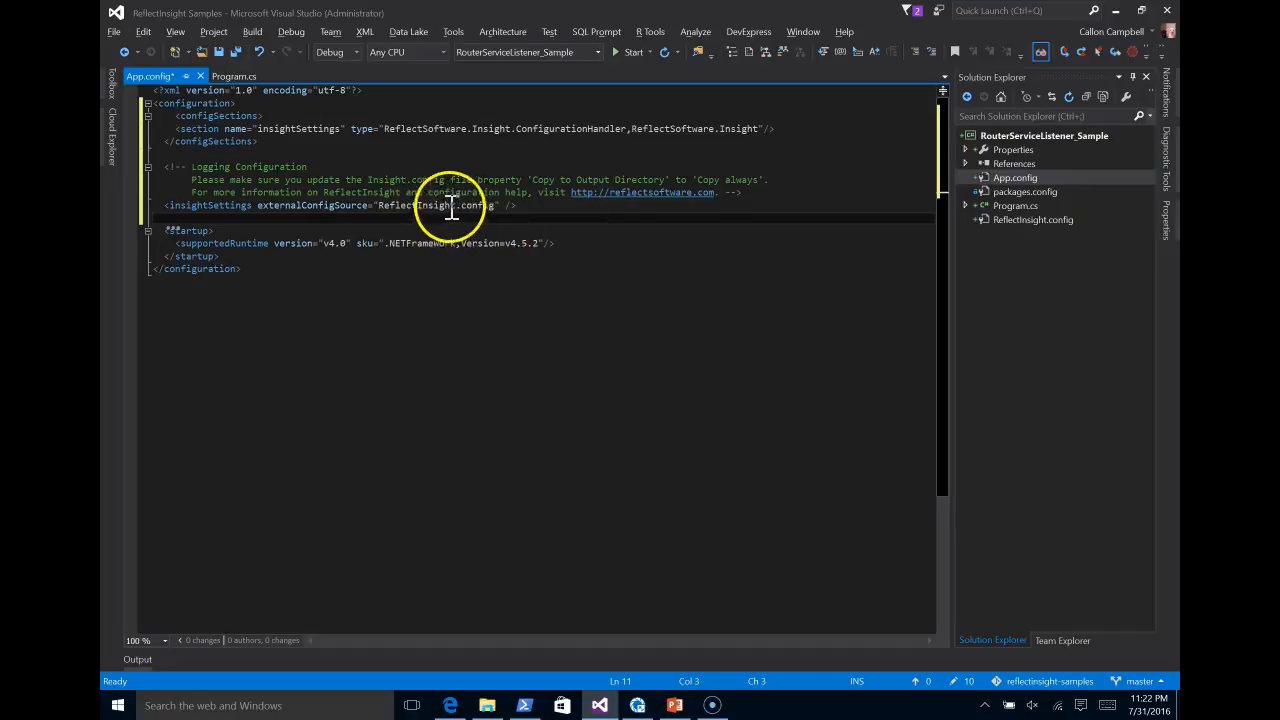
click(222, 52)
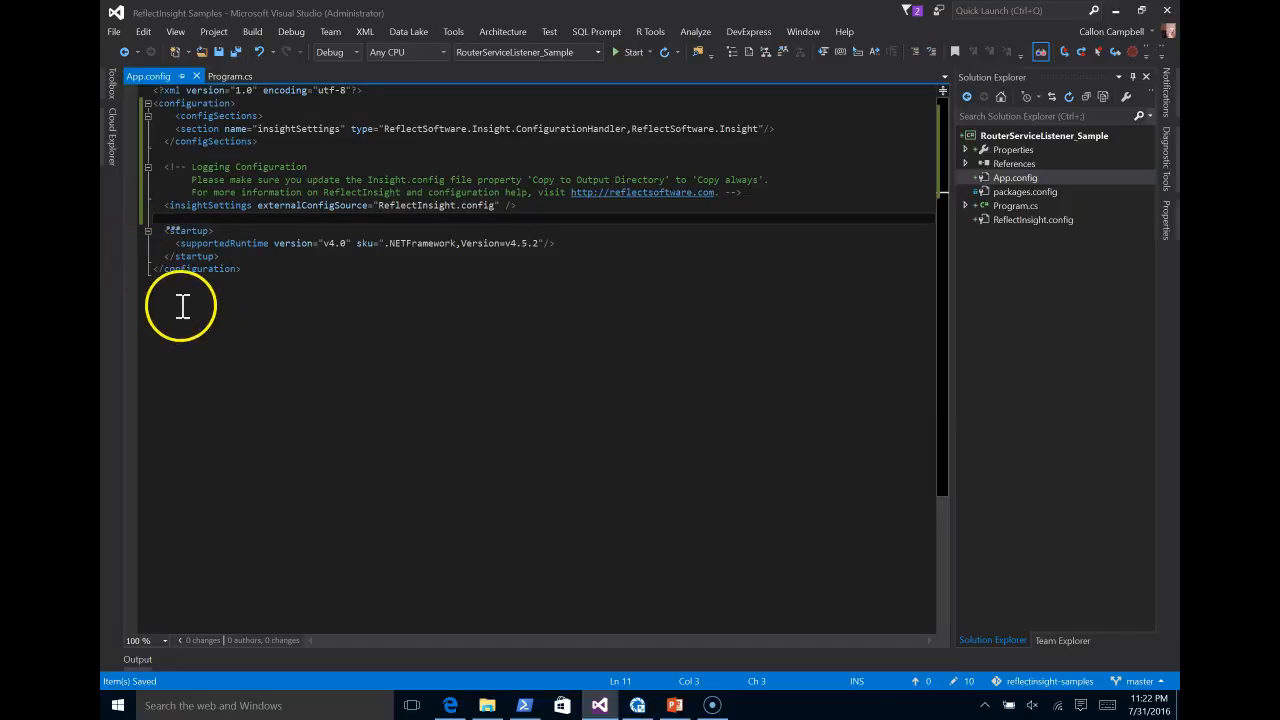
Step: Open ReflectInsight.config for editing, fill it with the stored "2. ReflectInsight.config" snippet and save the file
click(1039, 219)
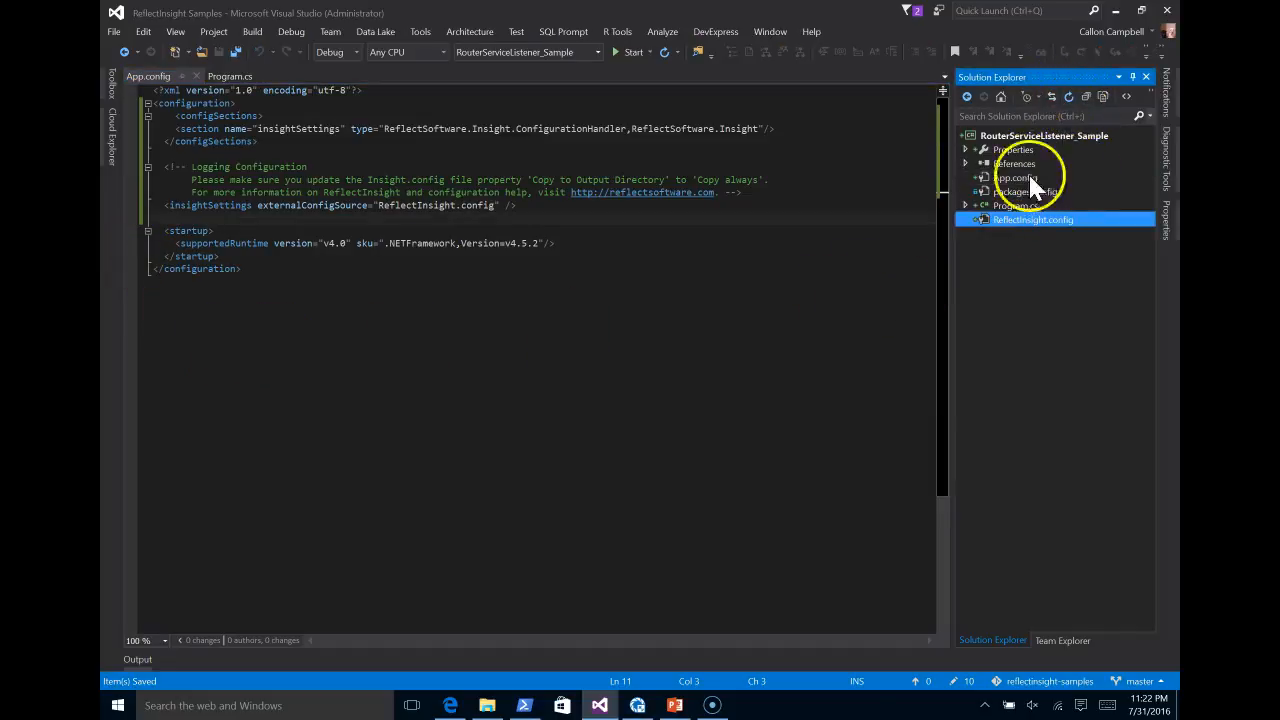
click(1127, 96)
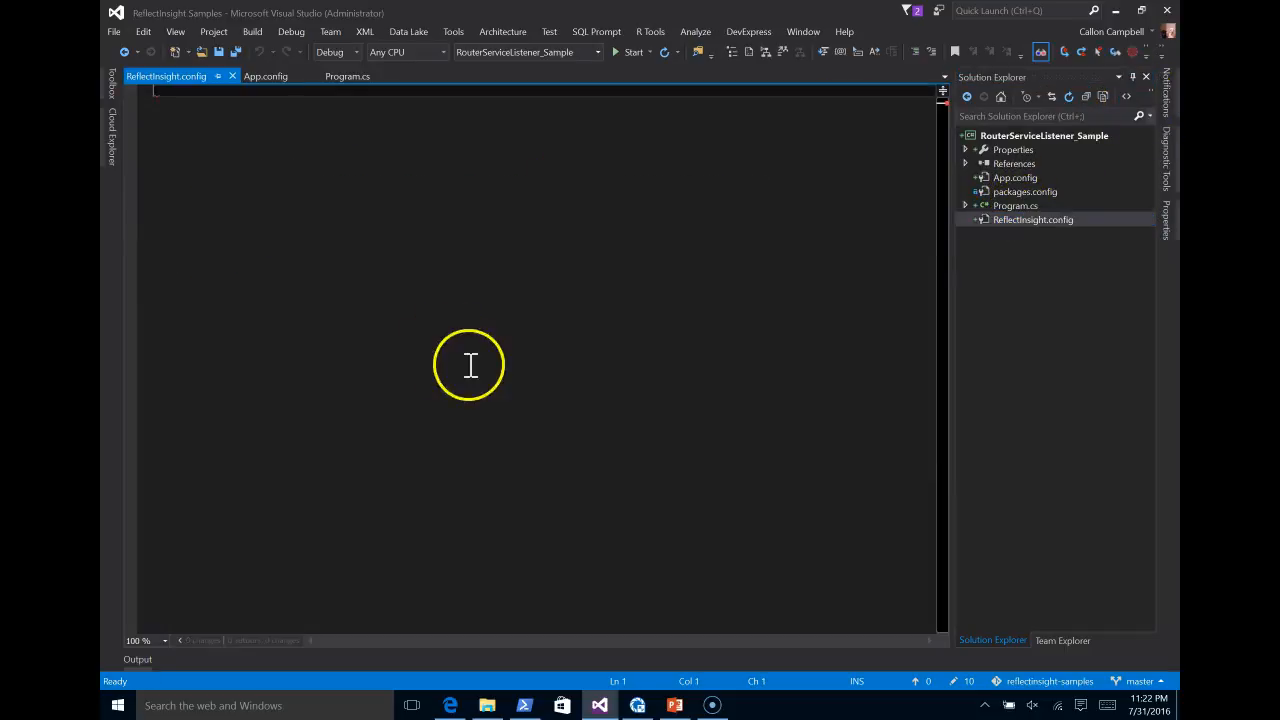
click(114, 88)
drag(199, 166, 414, 151)
click(400, 140)
click(219, 52)
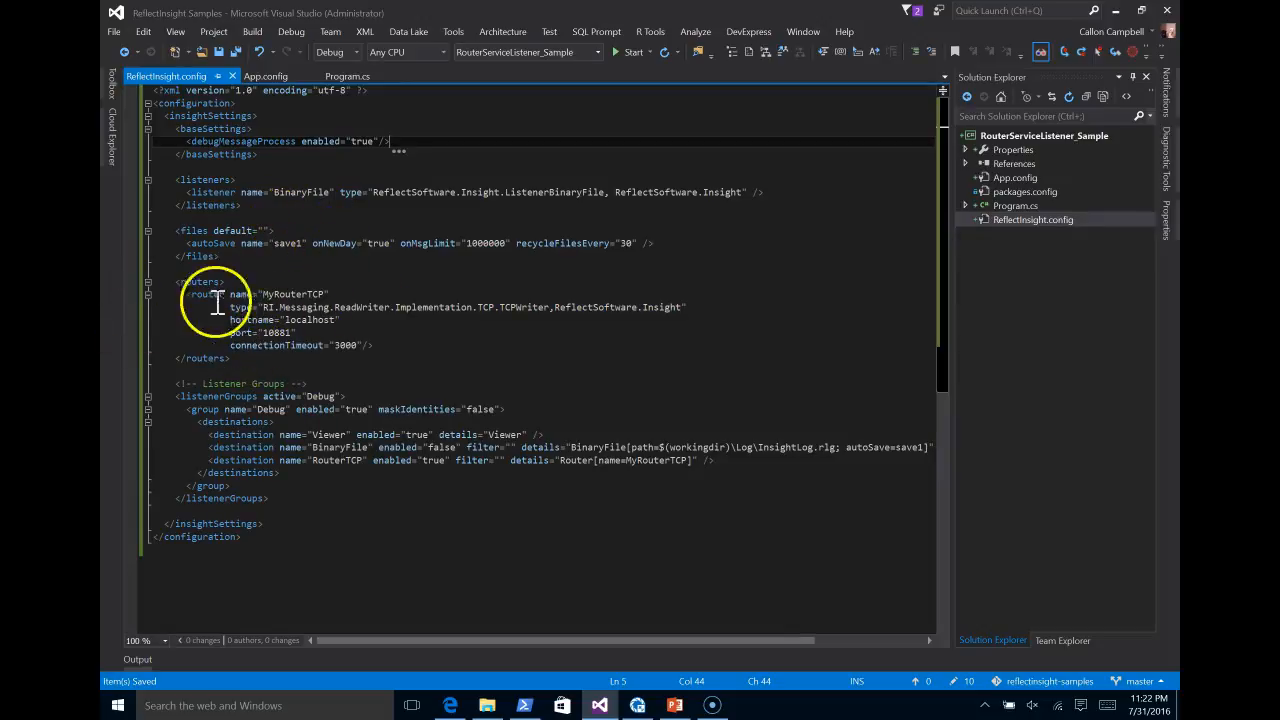
Step: Examine the MyRouterTCP router's name, hostname and port attributes and the Debug listener group's destinations in ReflectInsight.config
click(175, 282)
drag(176, 283, 249, 358)
click(277, 371)
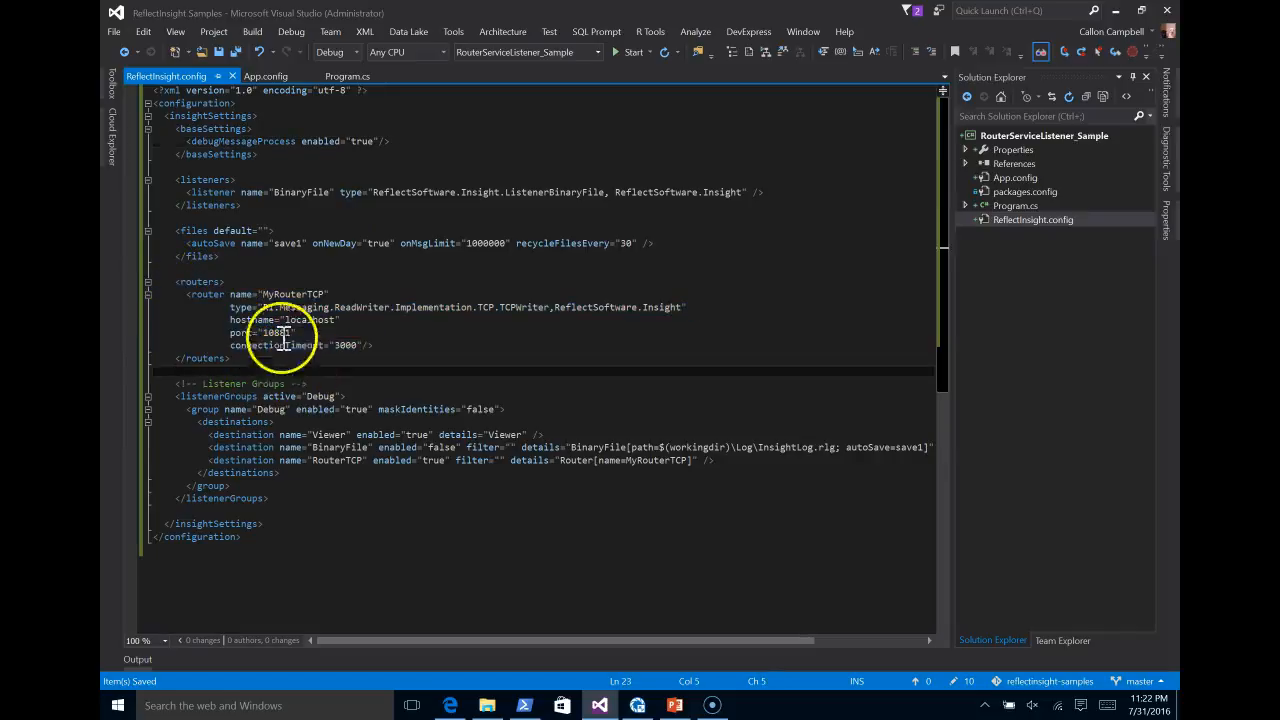
double_click(285, 294)
click(298, 320)
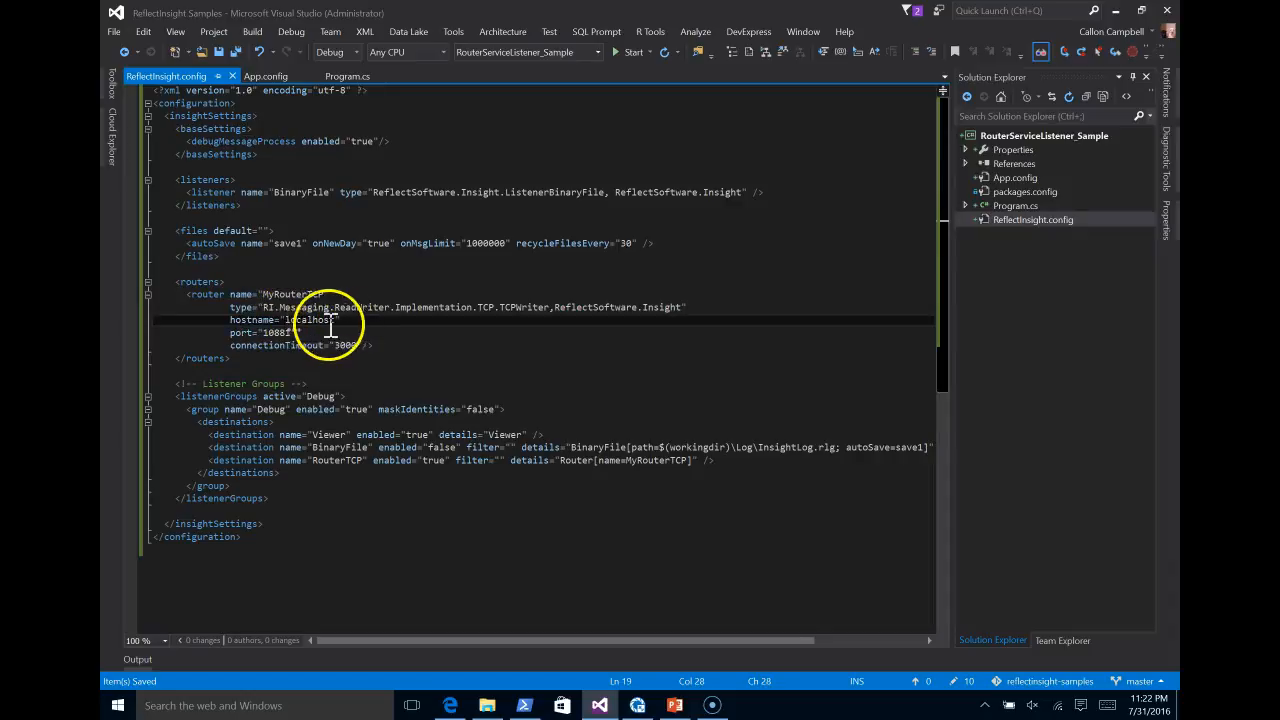
click(298, 334)
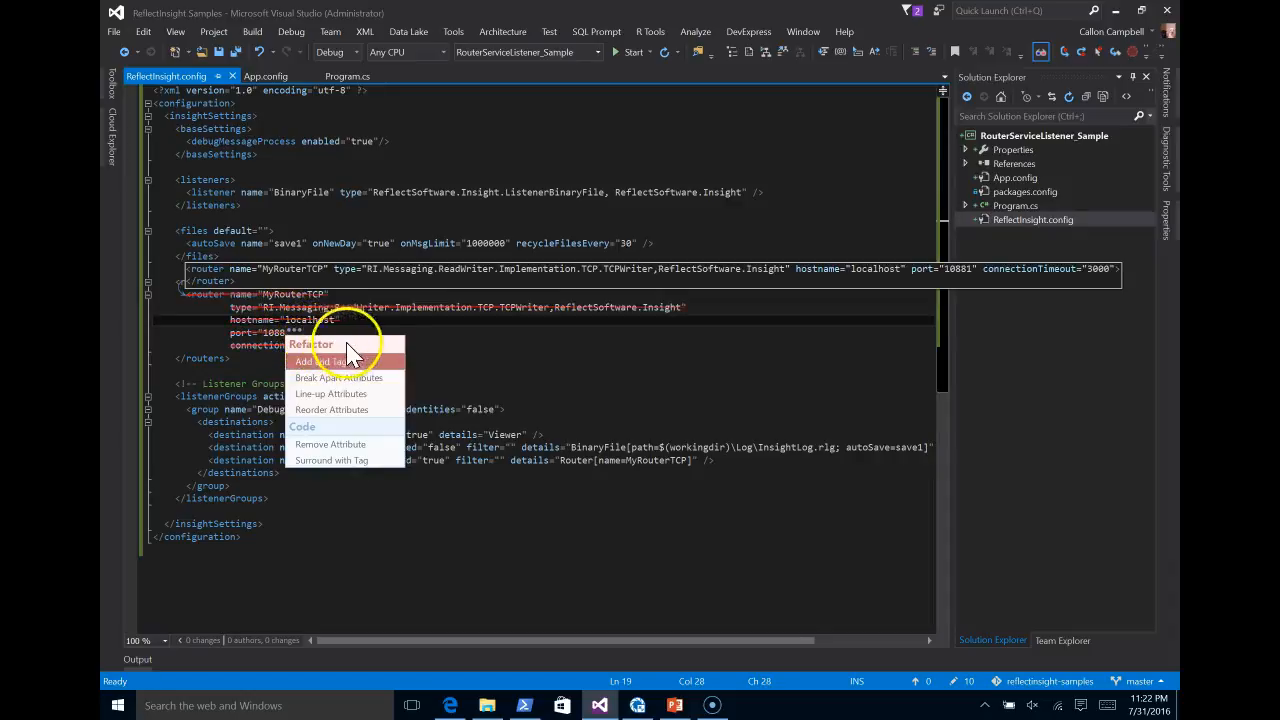
click(380, 322)
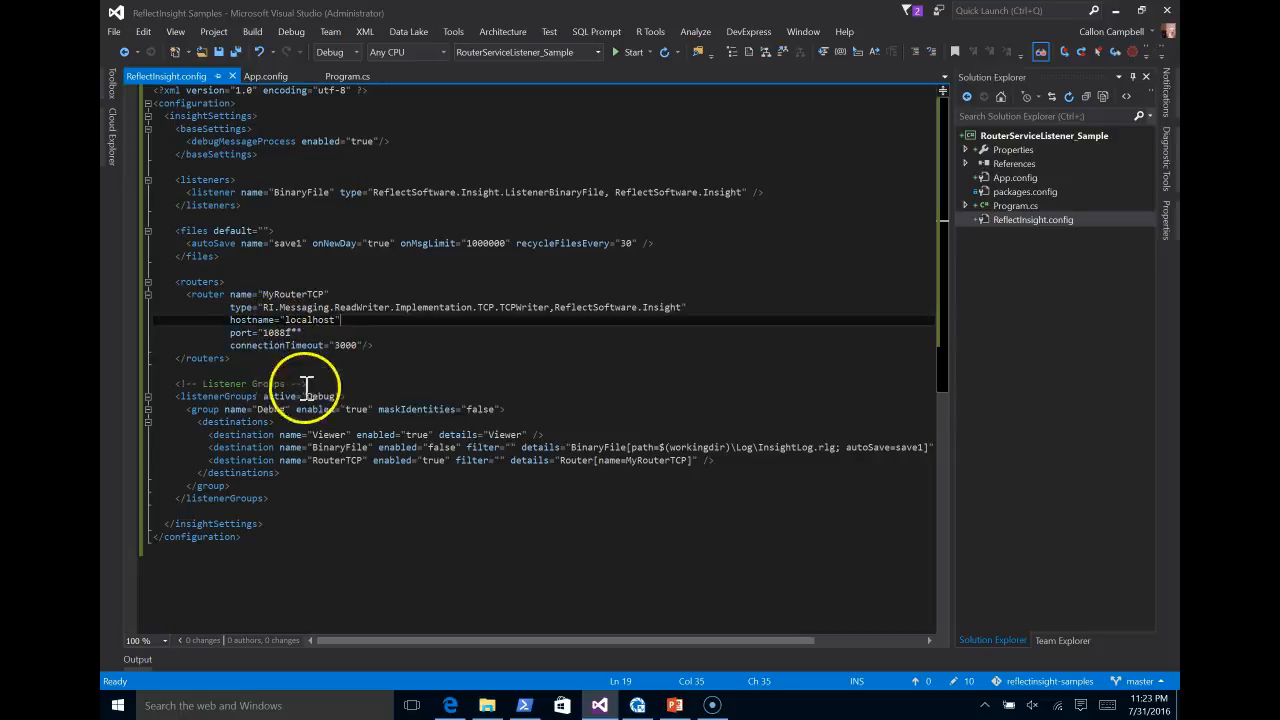
click(253, 397)
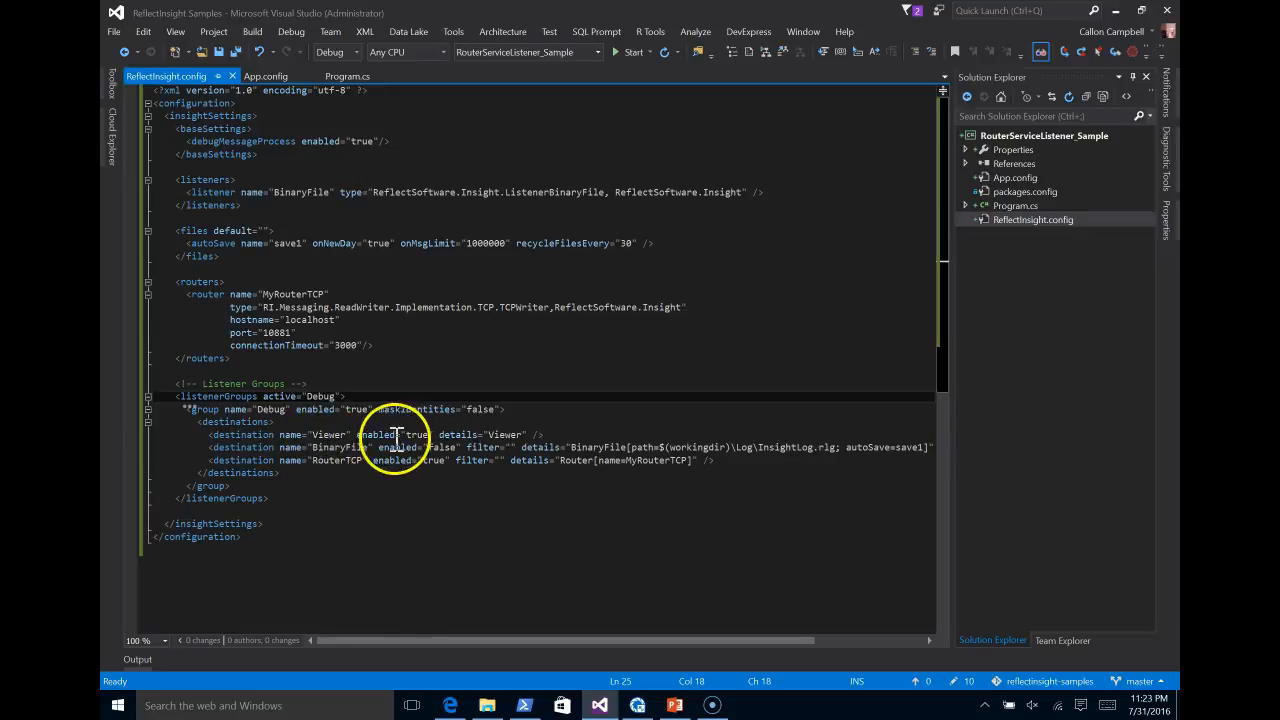
click(427, 447)
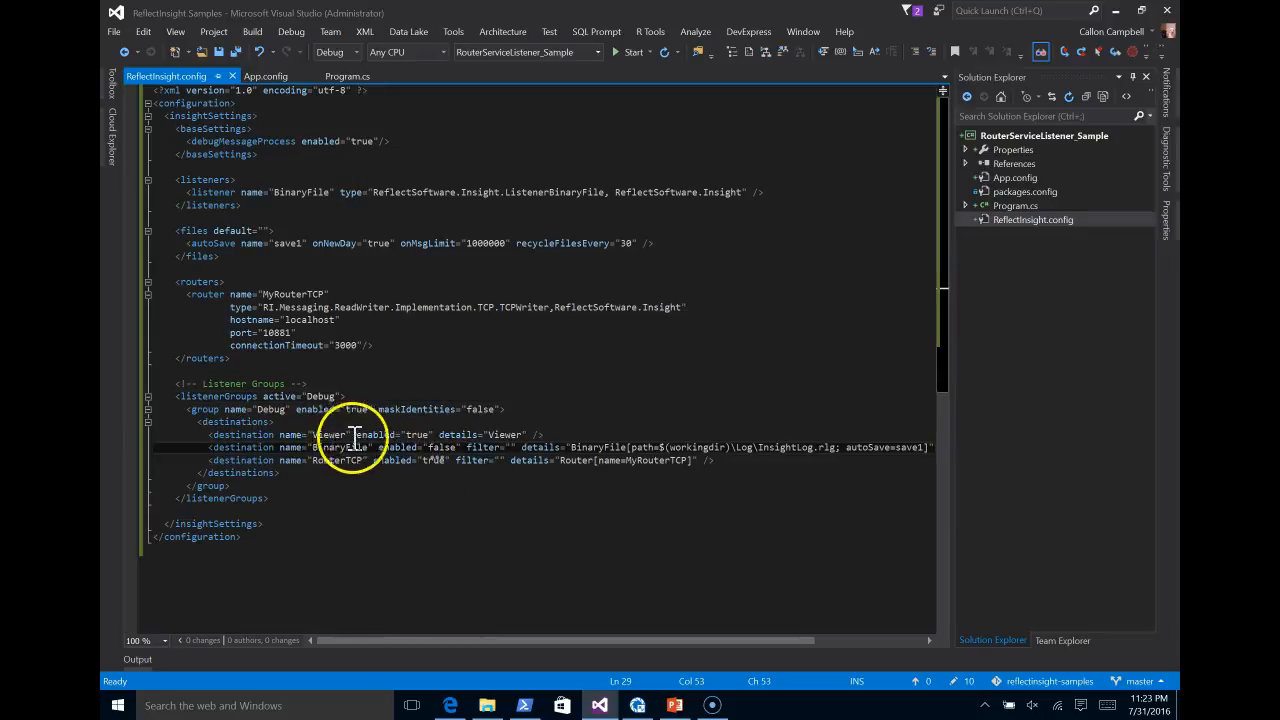
Step: Disable the Viewer destination in the Debug listener group by setting its enabled attribute to "false", and save ReflectInsight.config
click(414, 434)
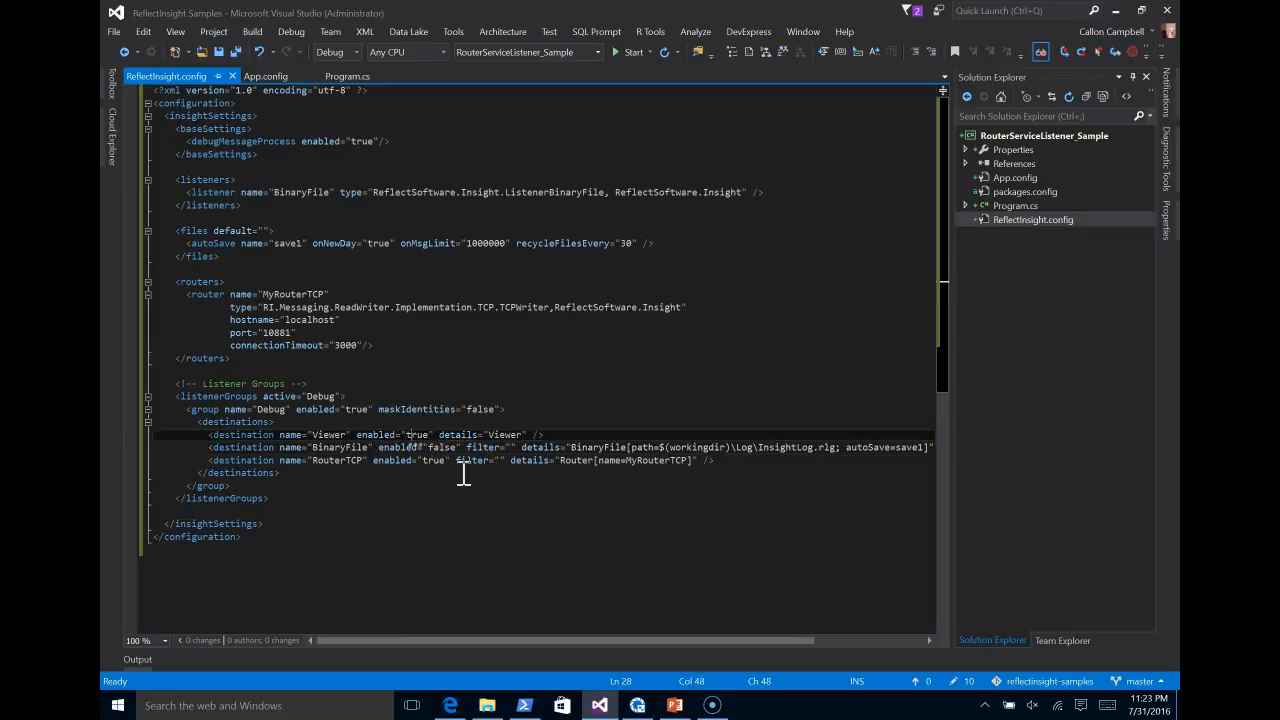
key(Left)
key(shift+Right)
key(shift+Right)
key(shift+Right)
key(shift+Right)
text(f)
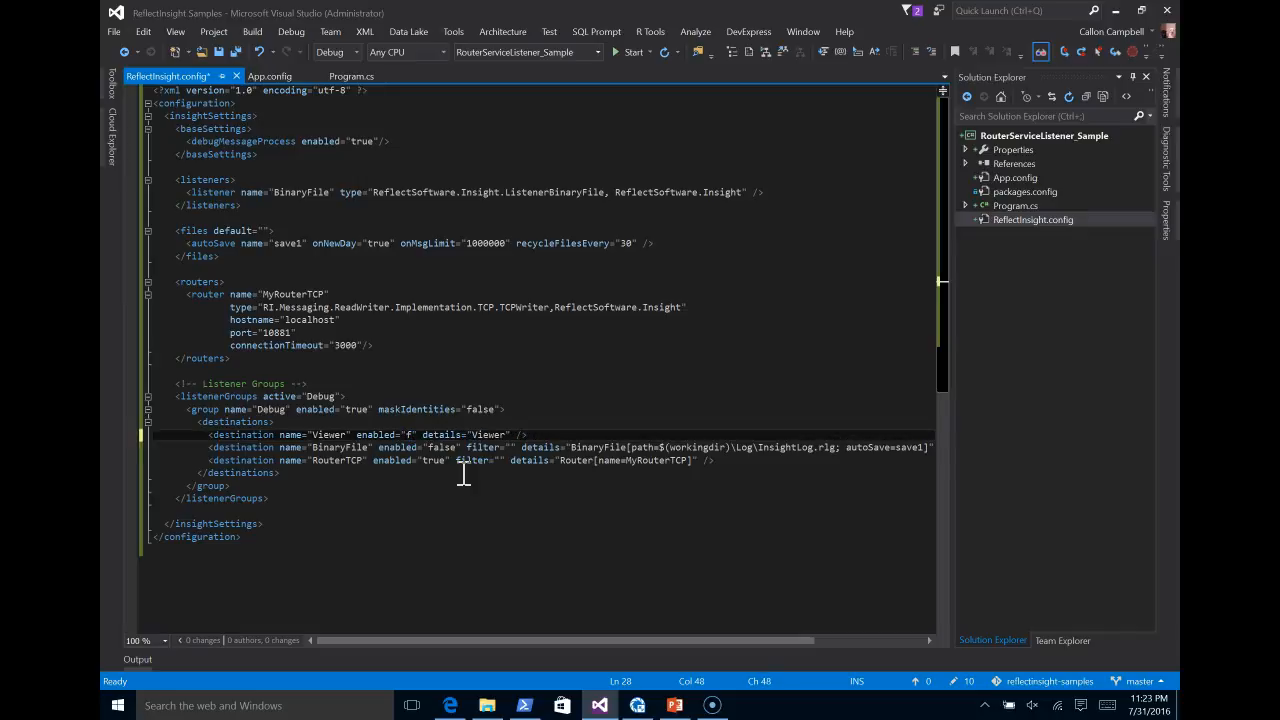
text(la)
key(BackSpace)
key(BackSpace)
text(lase)
key(ctrl+s)
Step: Review how the RouterTCP destination's details refer to the MyRouterTCP router definition, and compare it with the Viewer destination
click(326, 461)
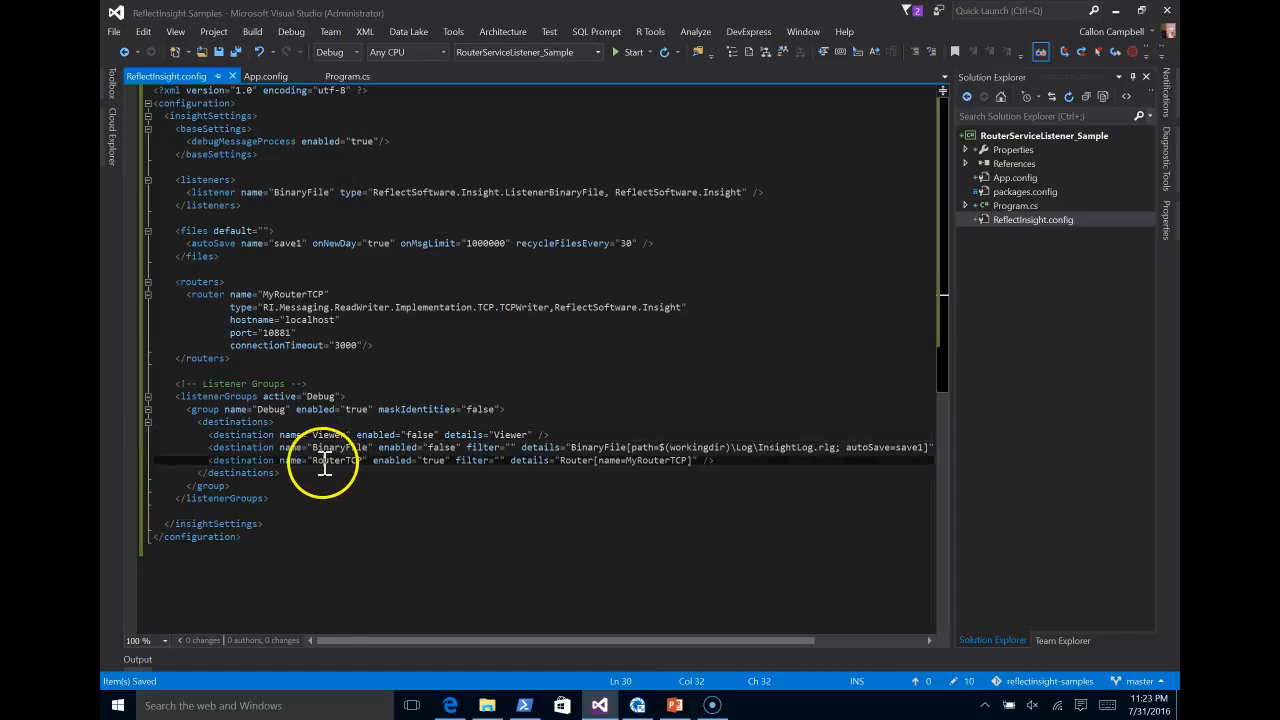
drag(280, 462, 729, 471)
click(449, 543)
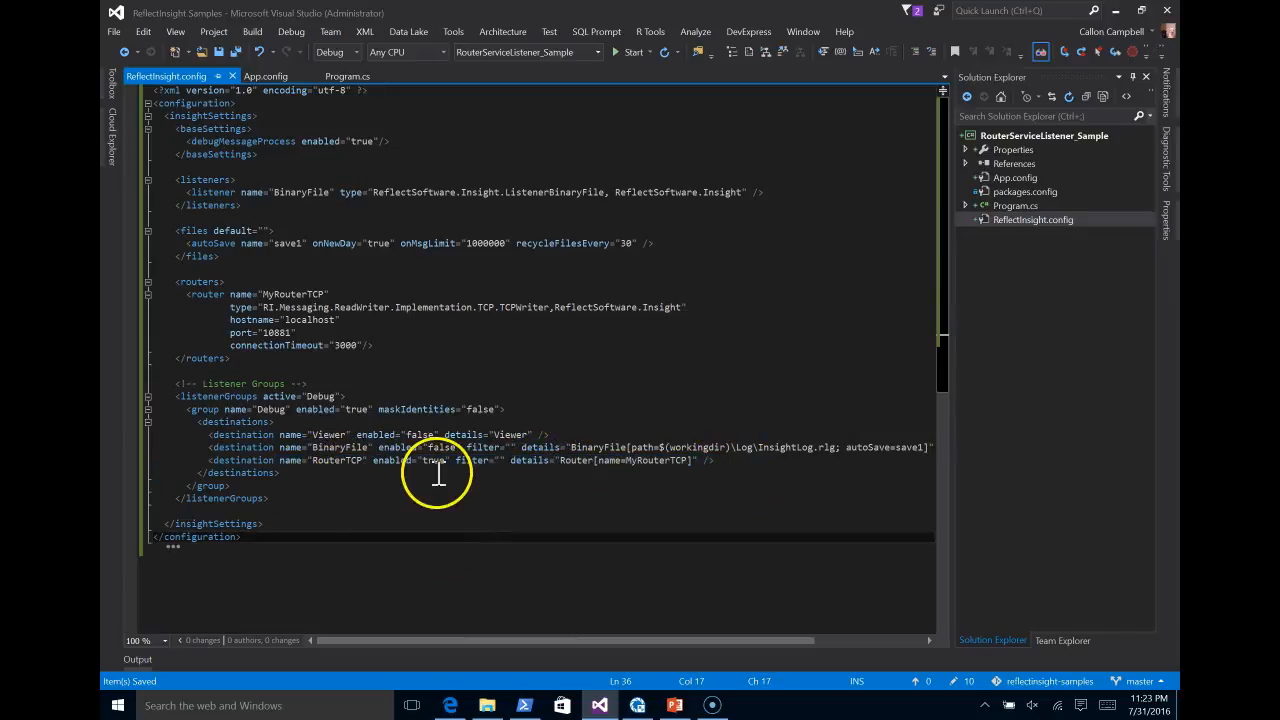
click(573, 460)
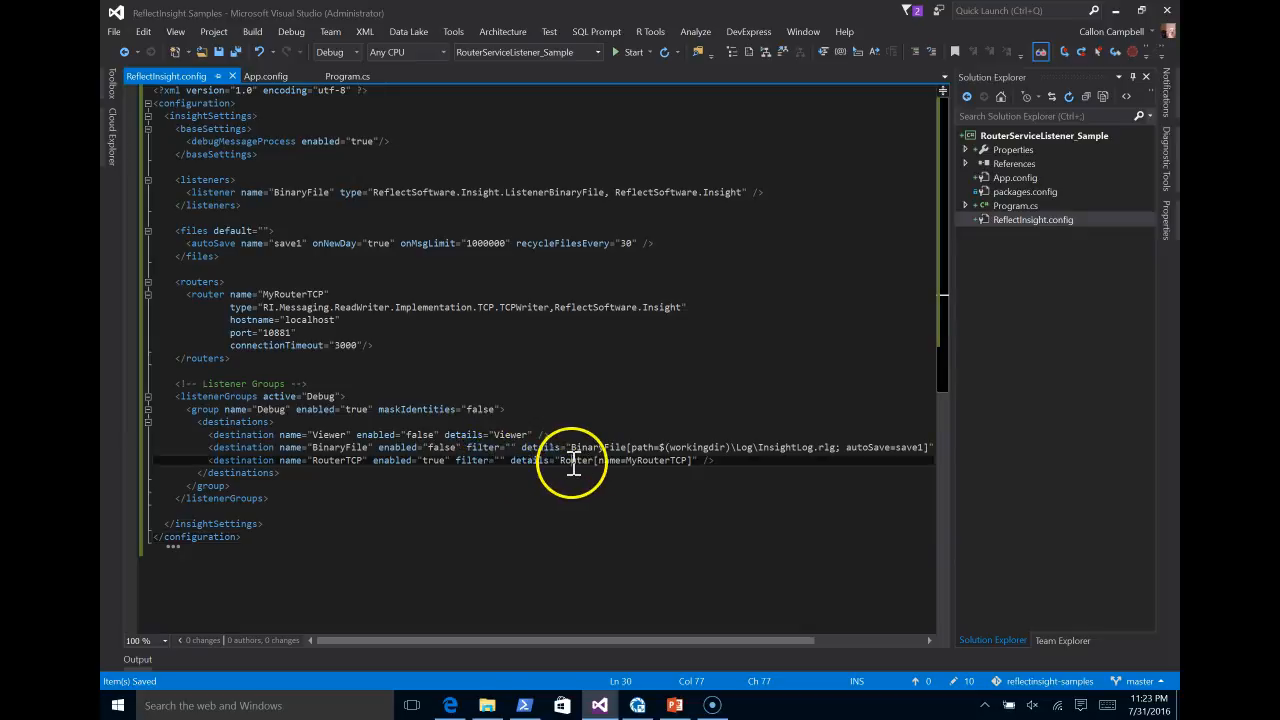
click(638, 461)
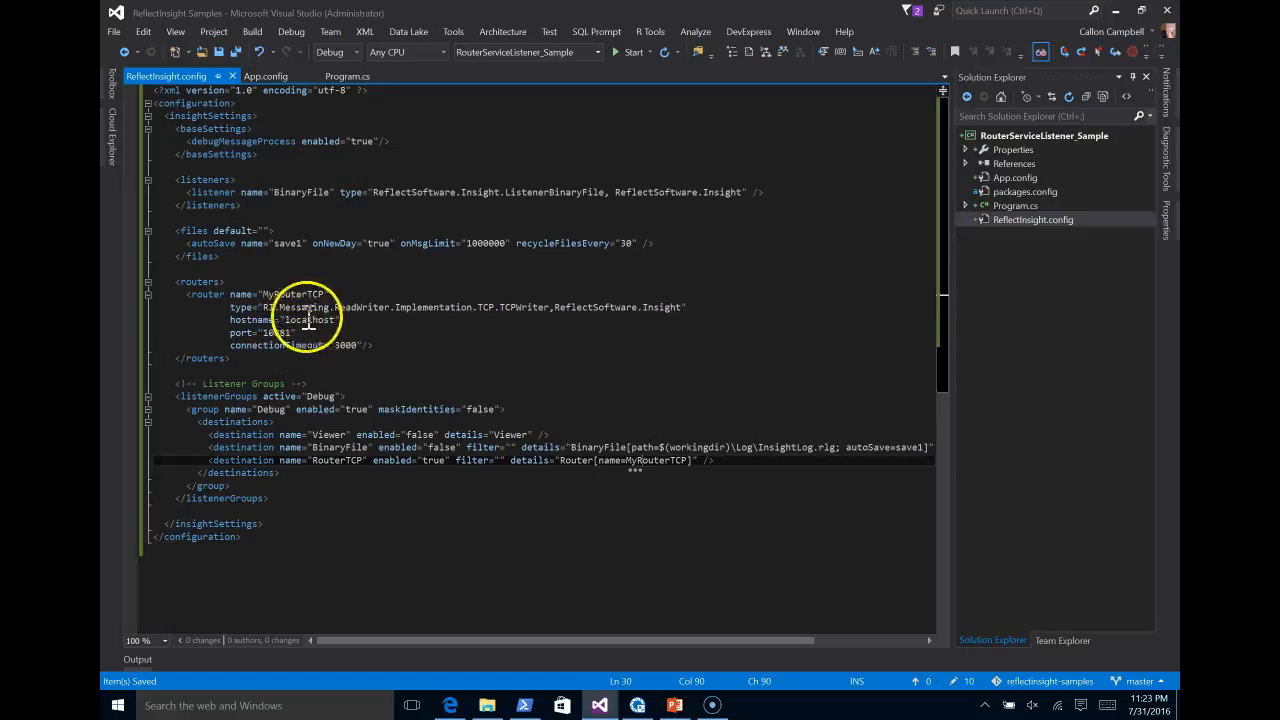
drag(382, 346, 163, 296)
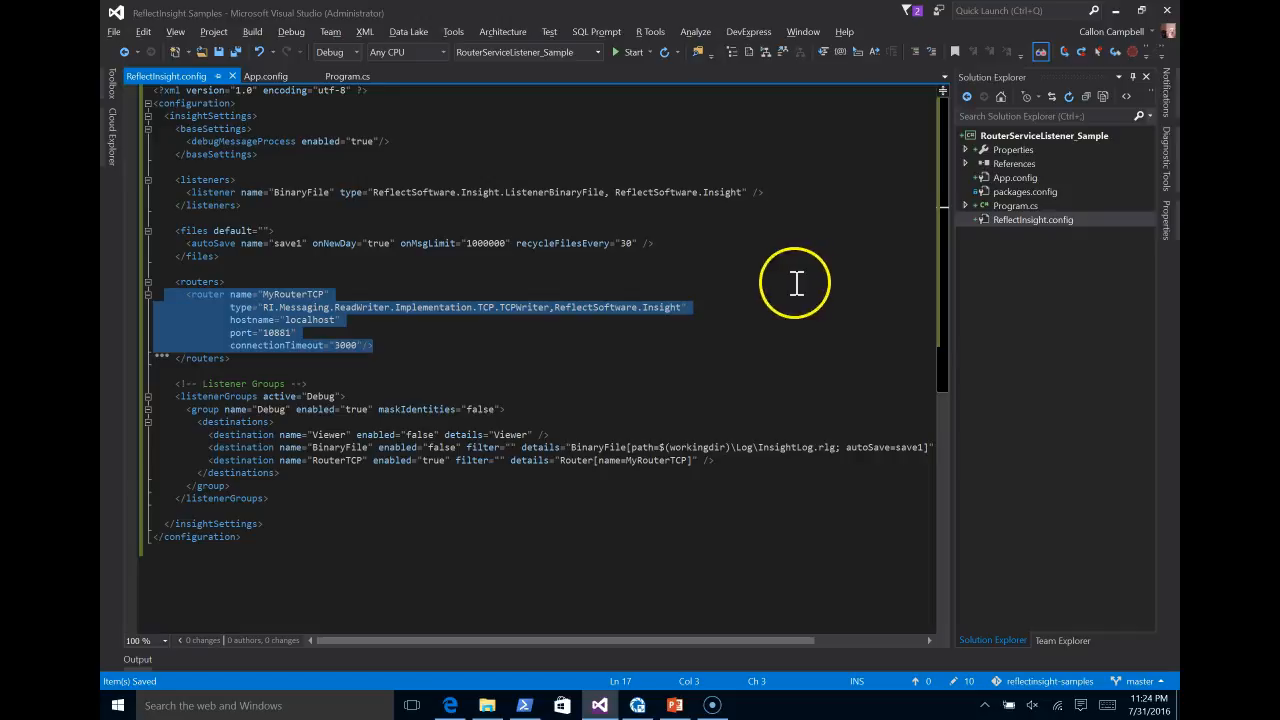
click(686, 343)
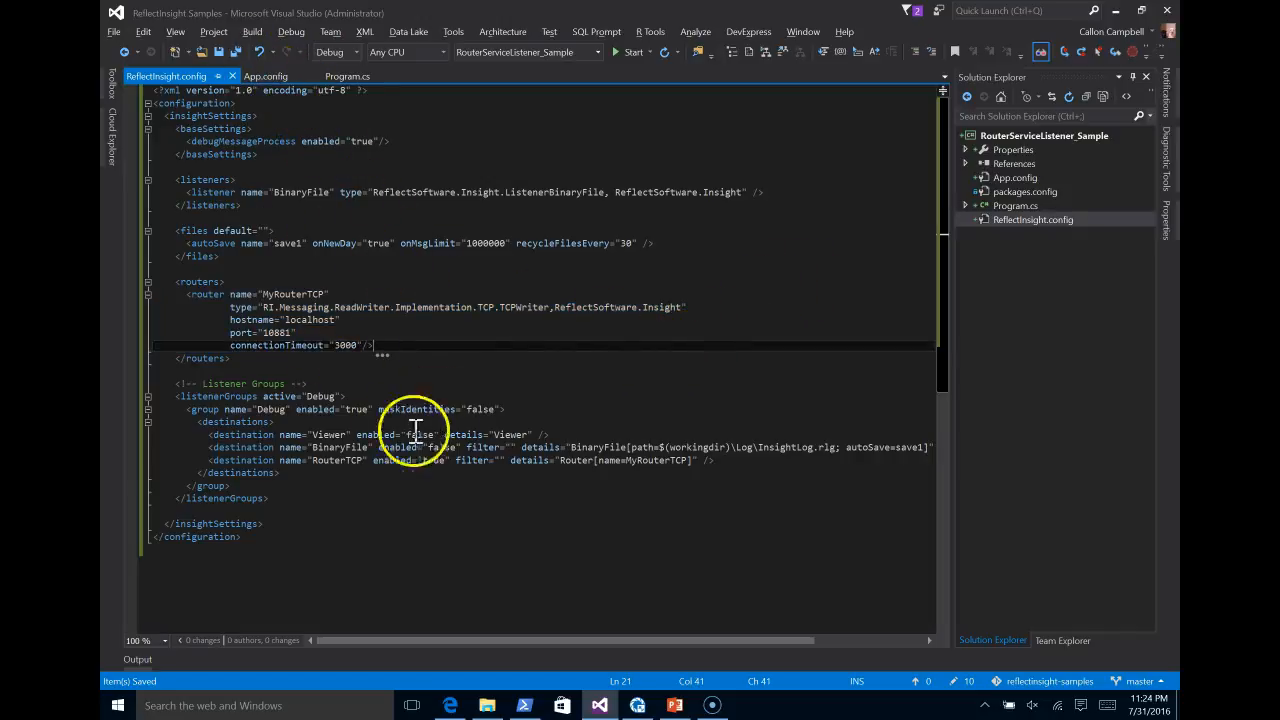
drag(315, 437, 487, 432)
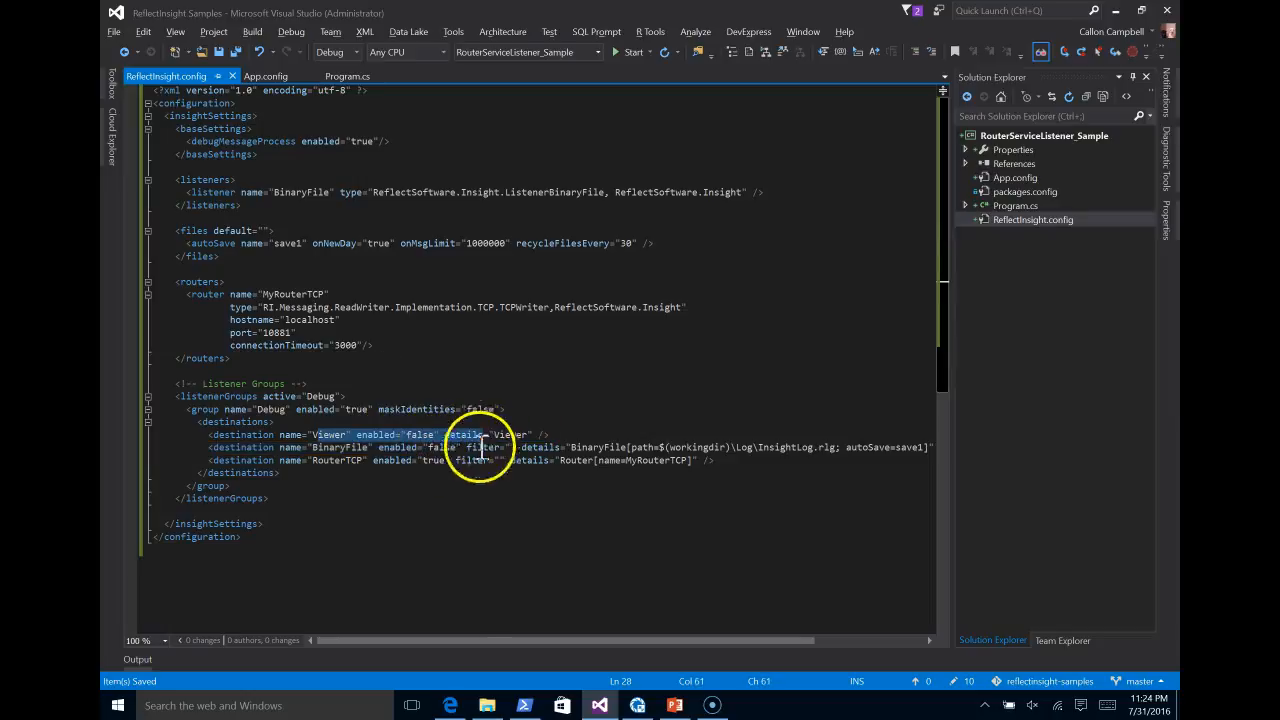
drag(310, 462, 372, 466)
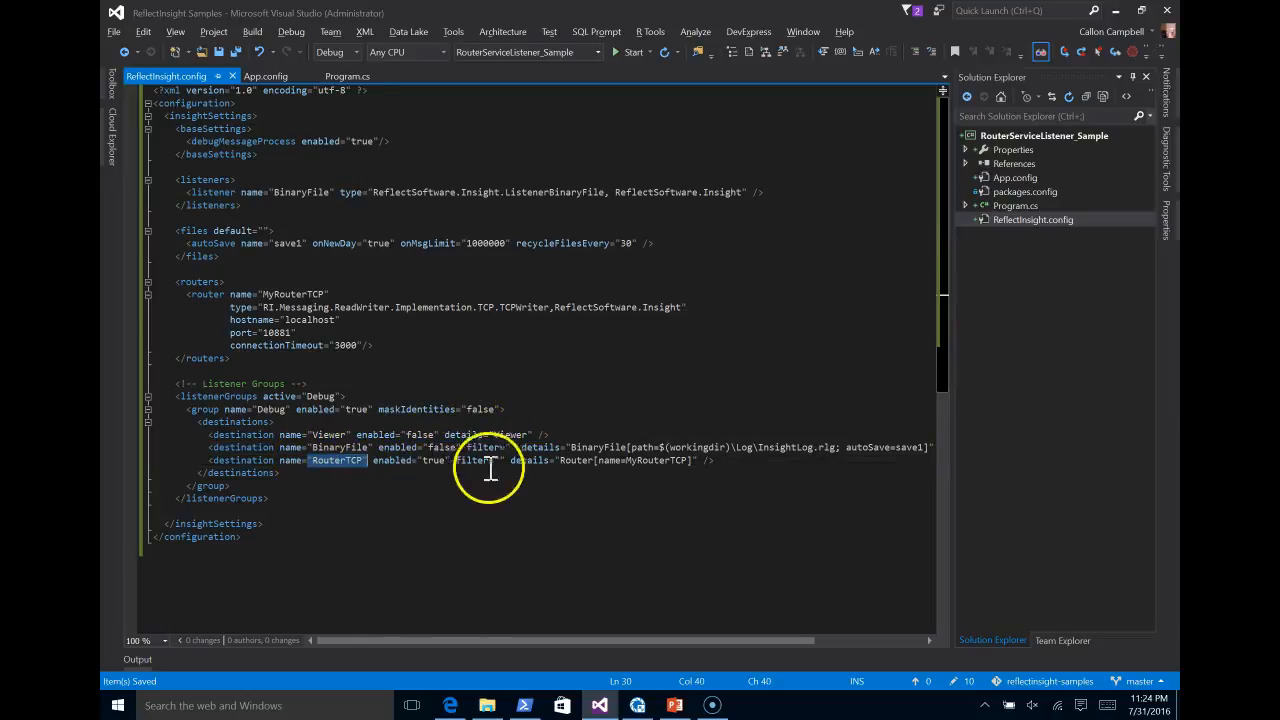
Step: Bring up Program.cs and rebuild the RouterServiceListener_Sample project
click(357, 77)
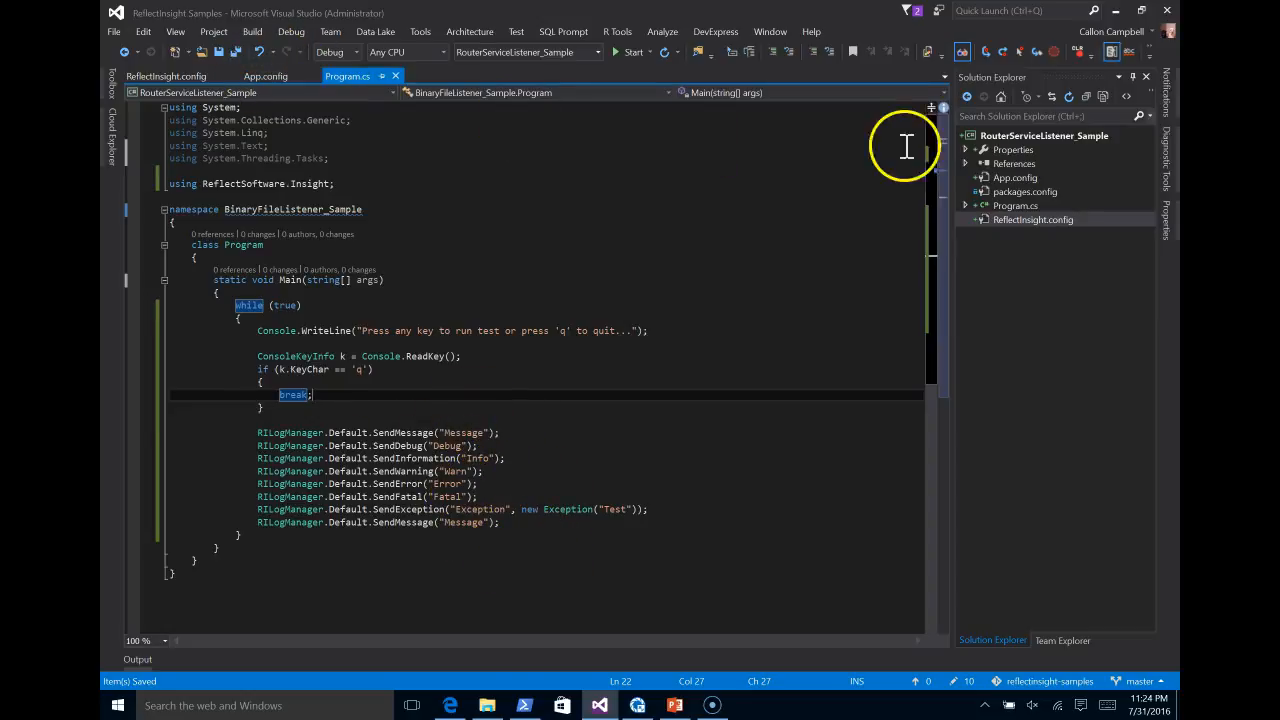
right_click(1015, 135)
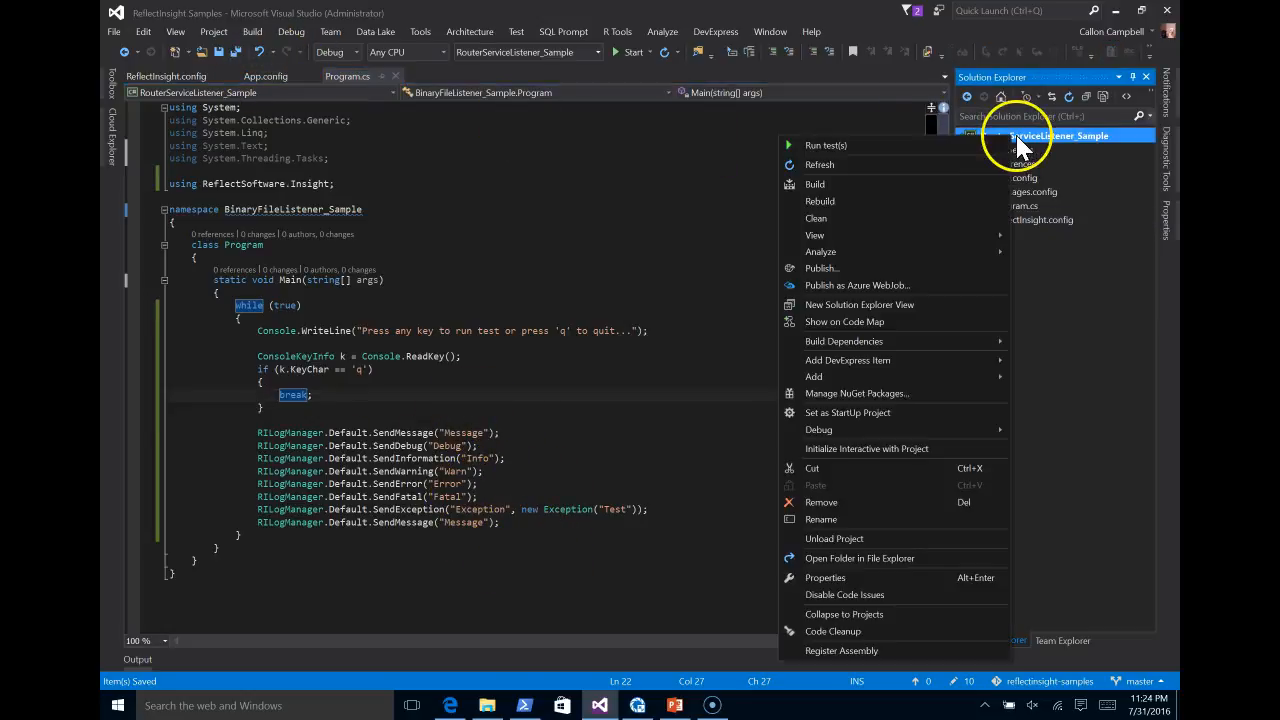
click(898, 201)
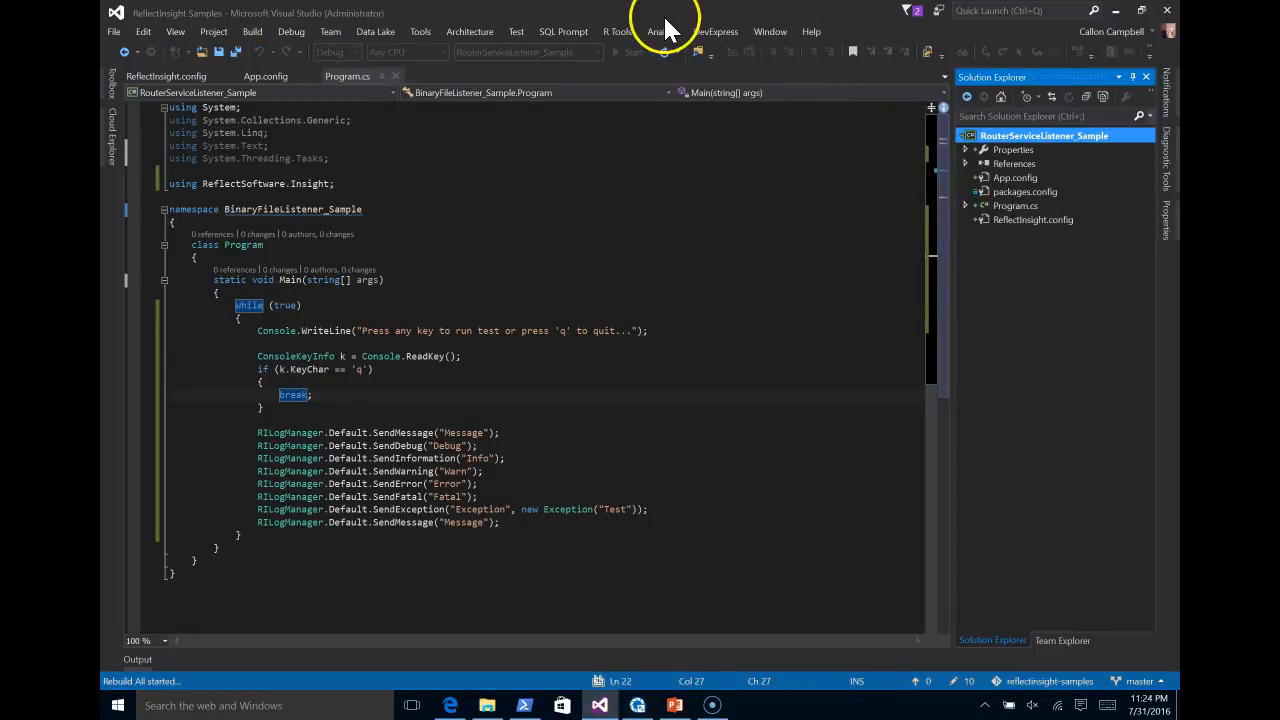
Step: Close the Logs folder window and arrange the ReflectInsight Live Viewer and Visual Studio windows so both can be reached
drag(680, 17, 985, 55)
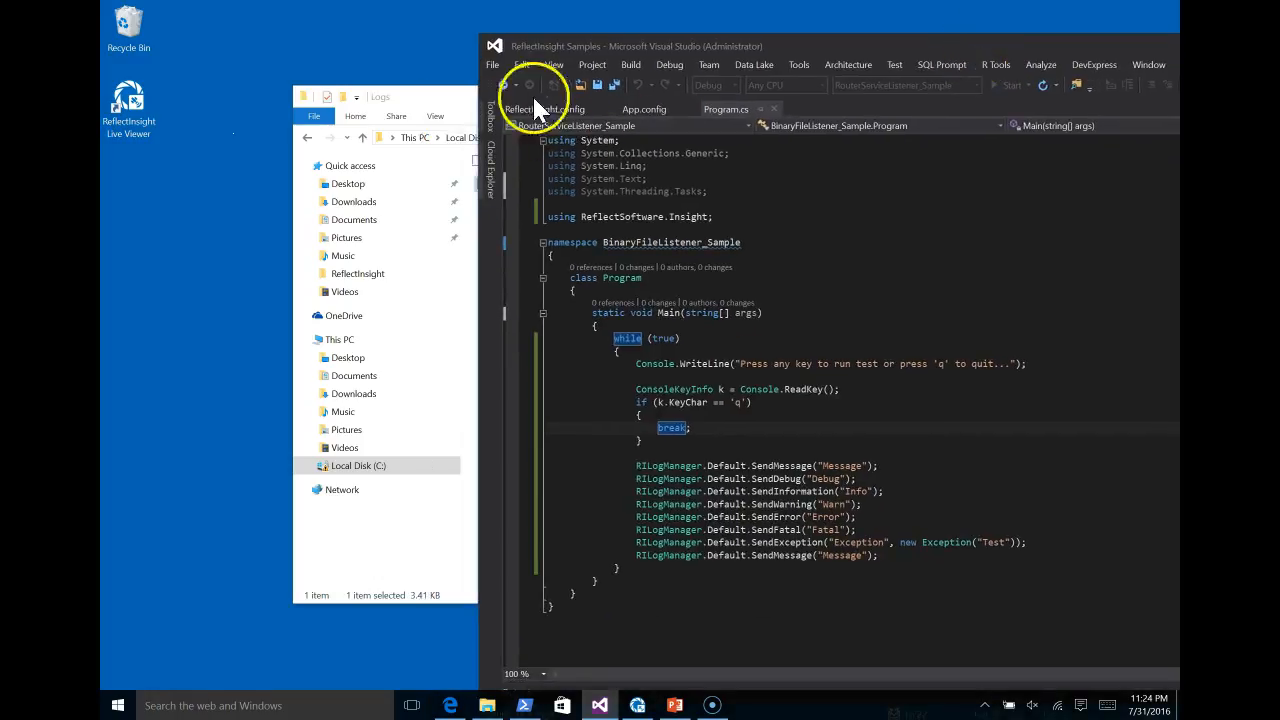
click(456, 97)
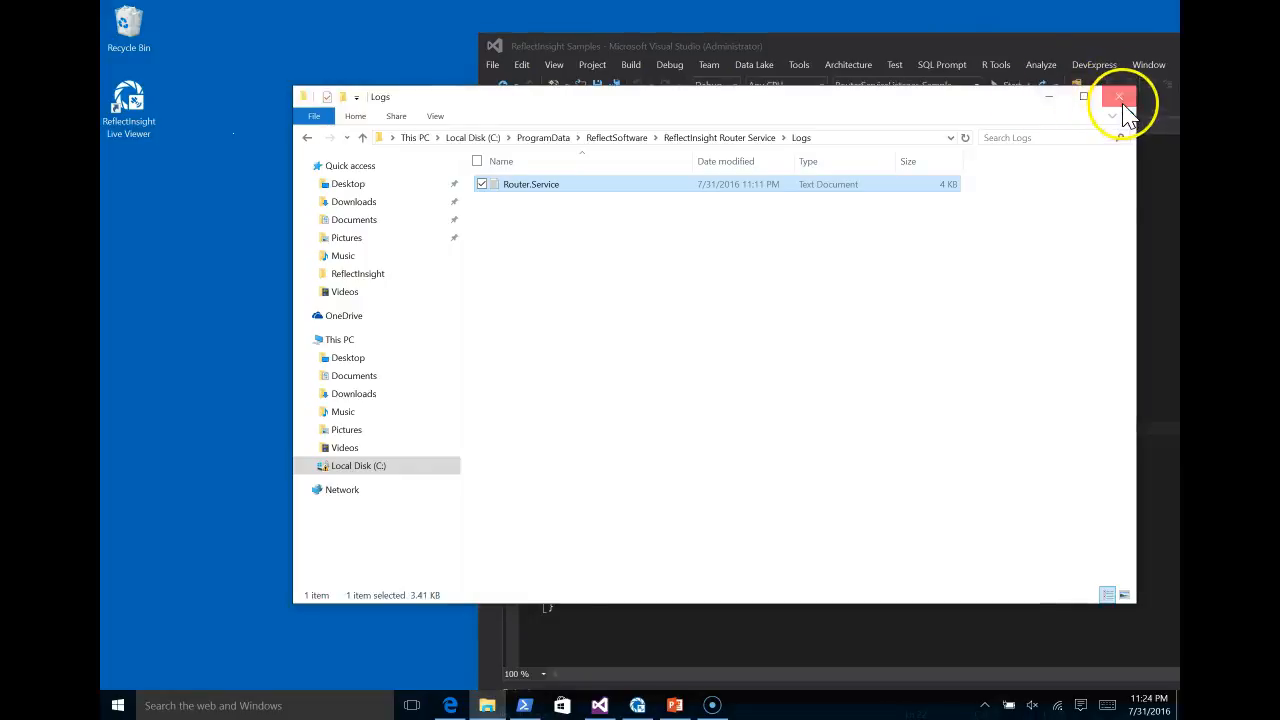
click(1119, 96)
click(636, 700)
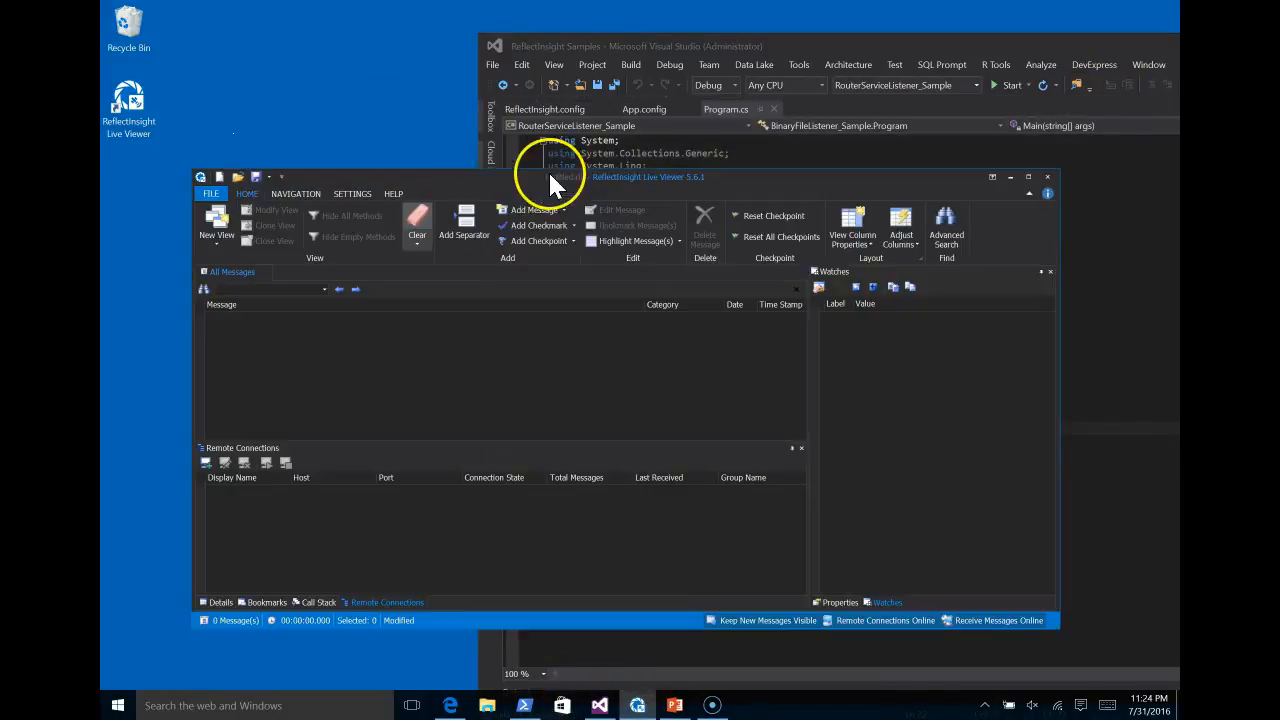
drag(549, 179, 465, 211)
drag(740, 47, 542, 25)
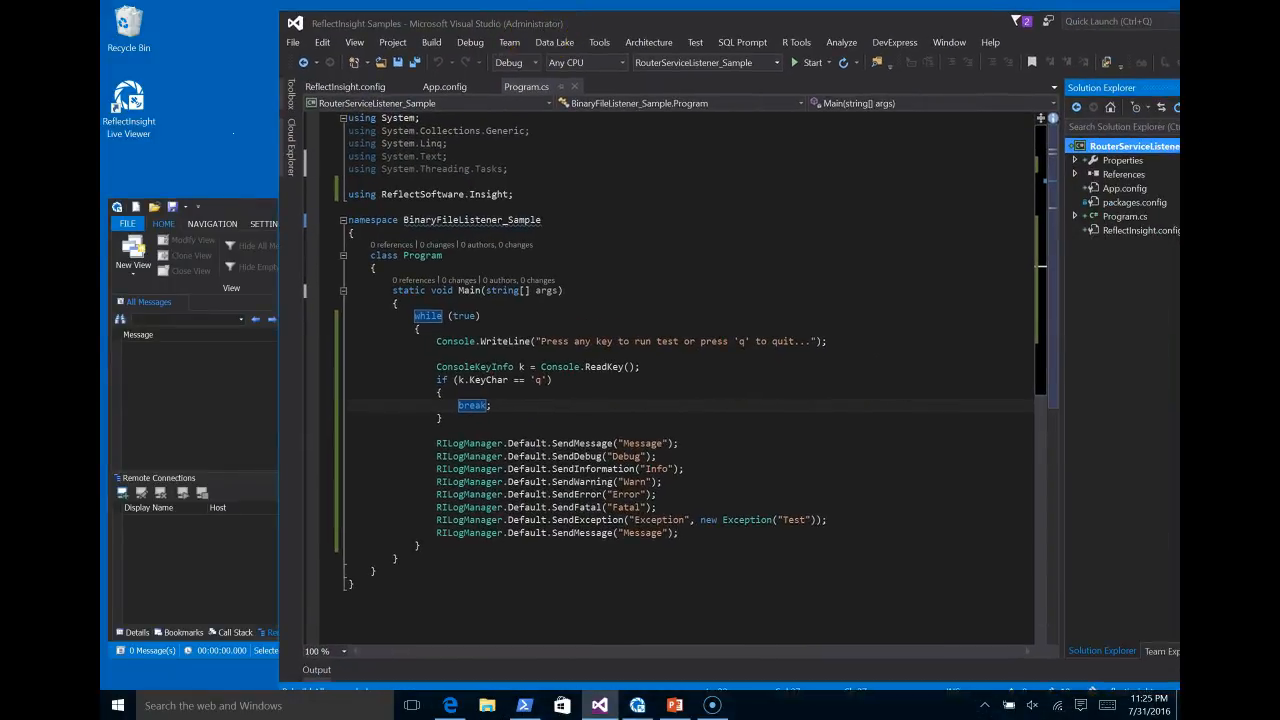
Step: Start debugging the sample in Visual Studio and run its console test four times to send log messages
click(810, 63)
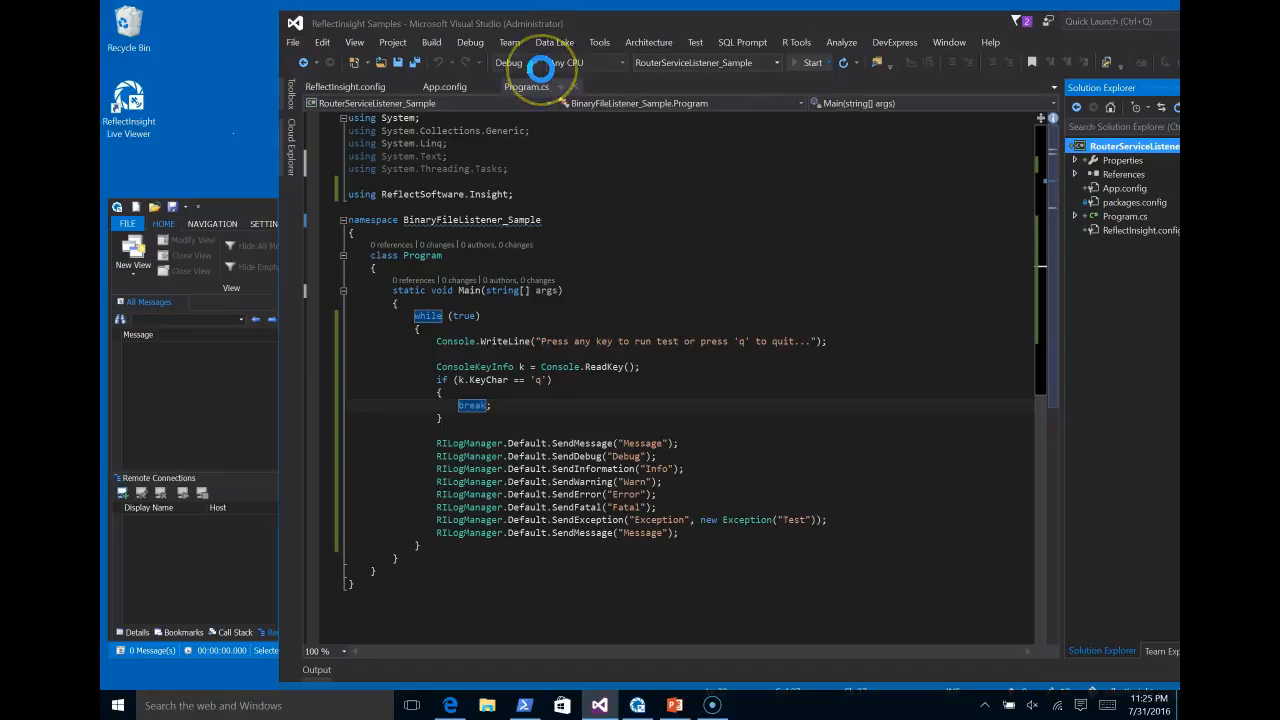
drag(450, 40, 648, 66)
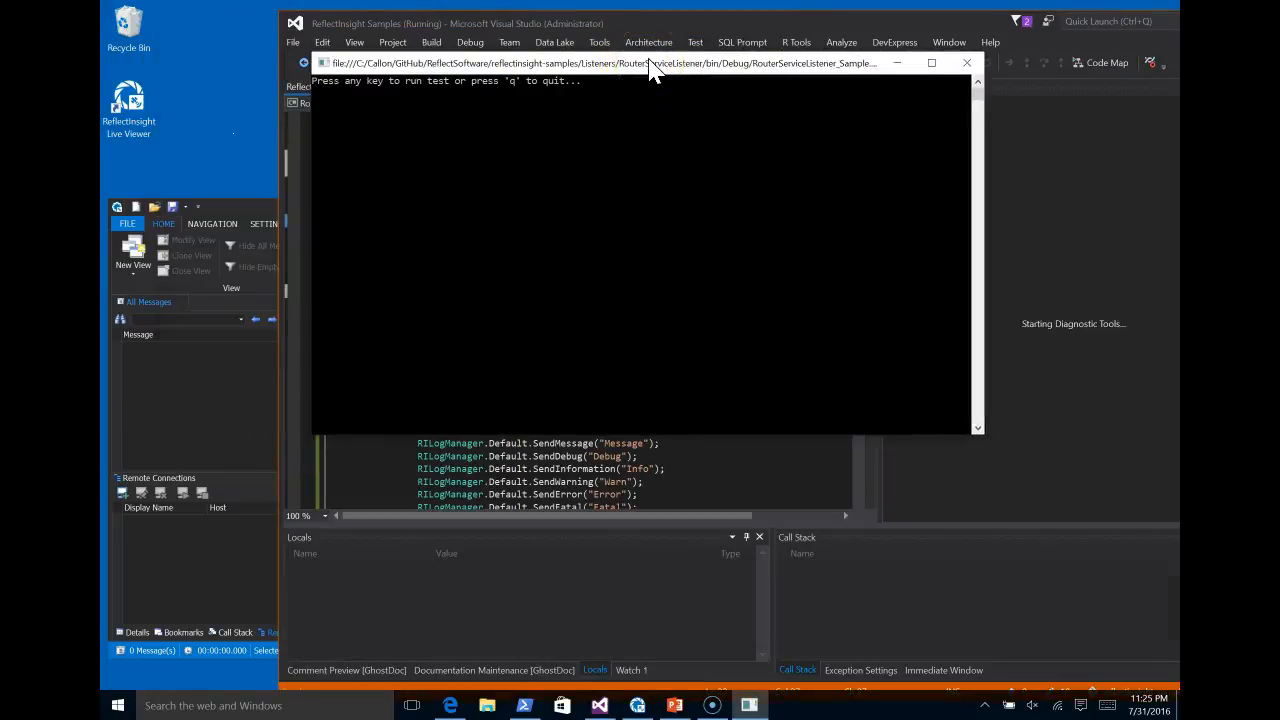
key(Return)
key(Return)
key(Return)
key(Return)
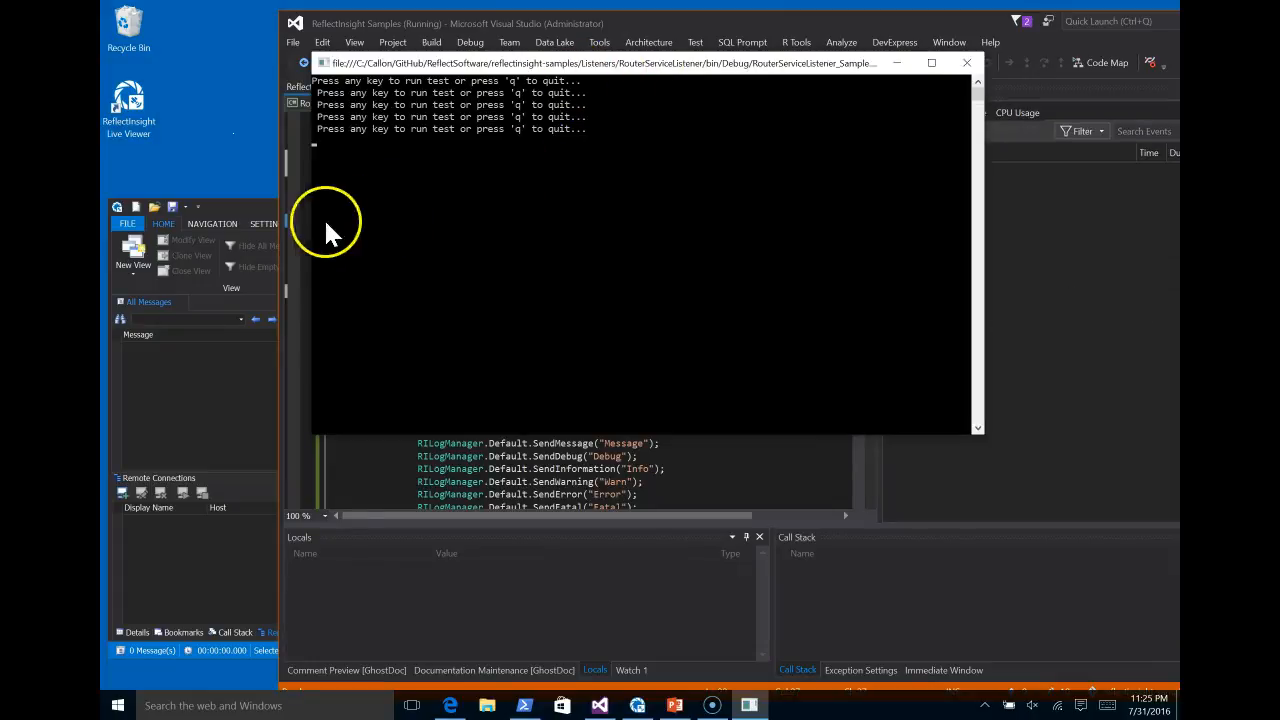
Step: In ReflectInsight Live Viewer, add a remote connection displayed as "localhost" with the PC's own name as computer name, activated immediately
drag(503, 68, 435, 70)
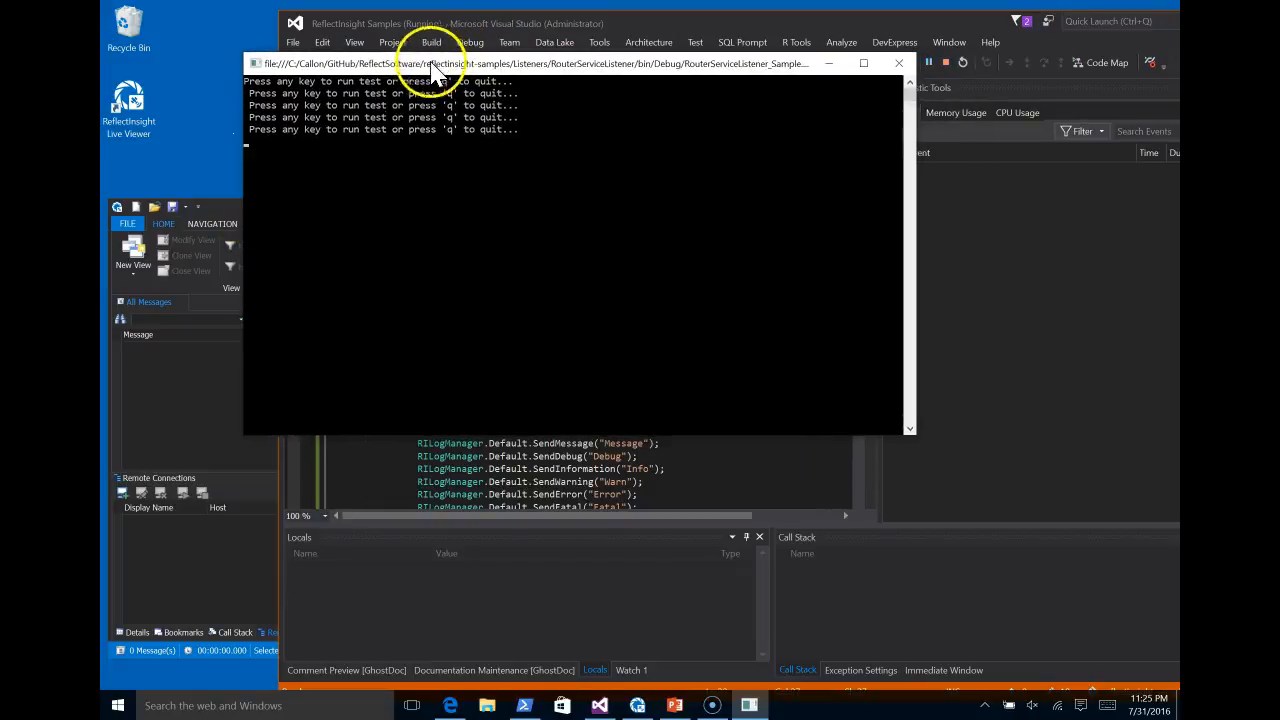
click(230, 207)
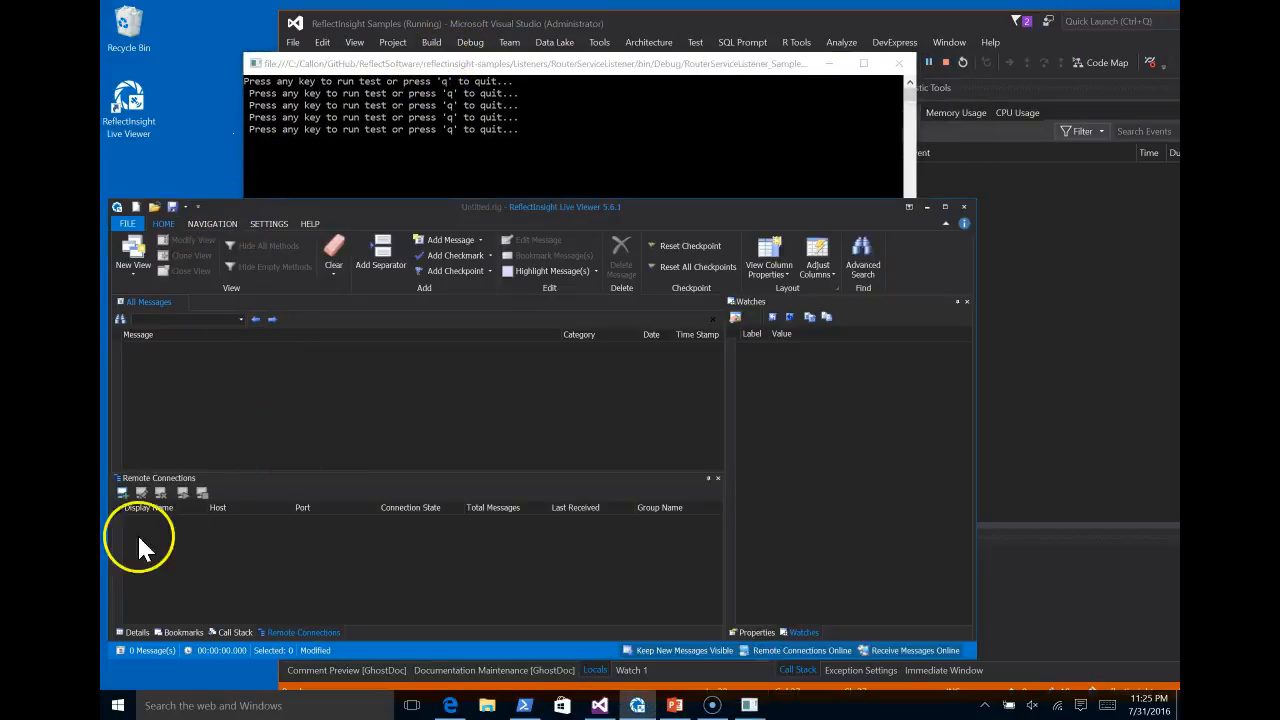
click(125, 491)
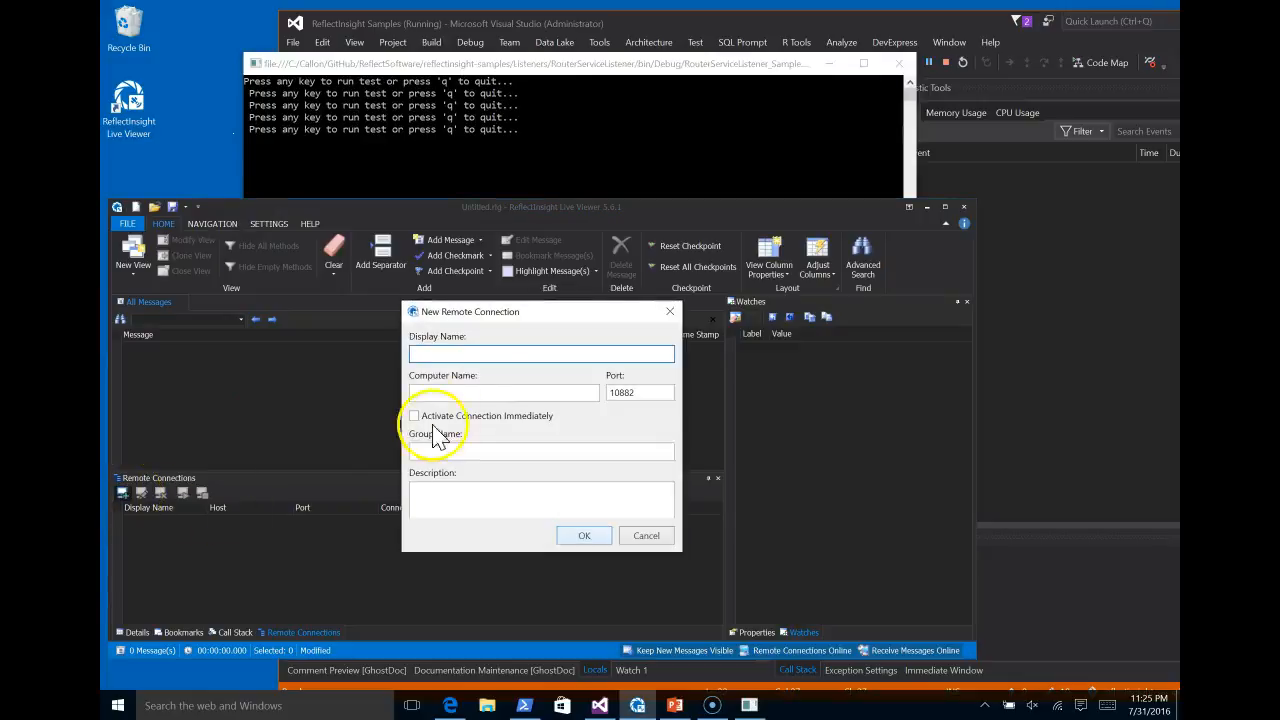
text(localhost)
click(469, 389)
text(CallonPC)
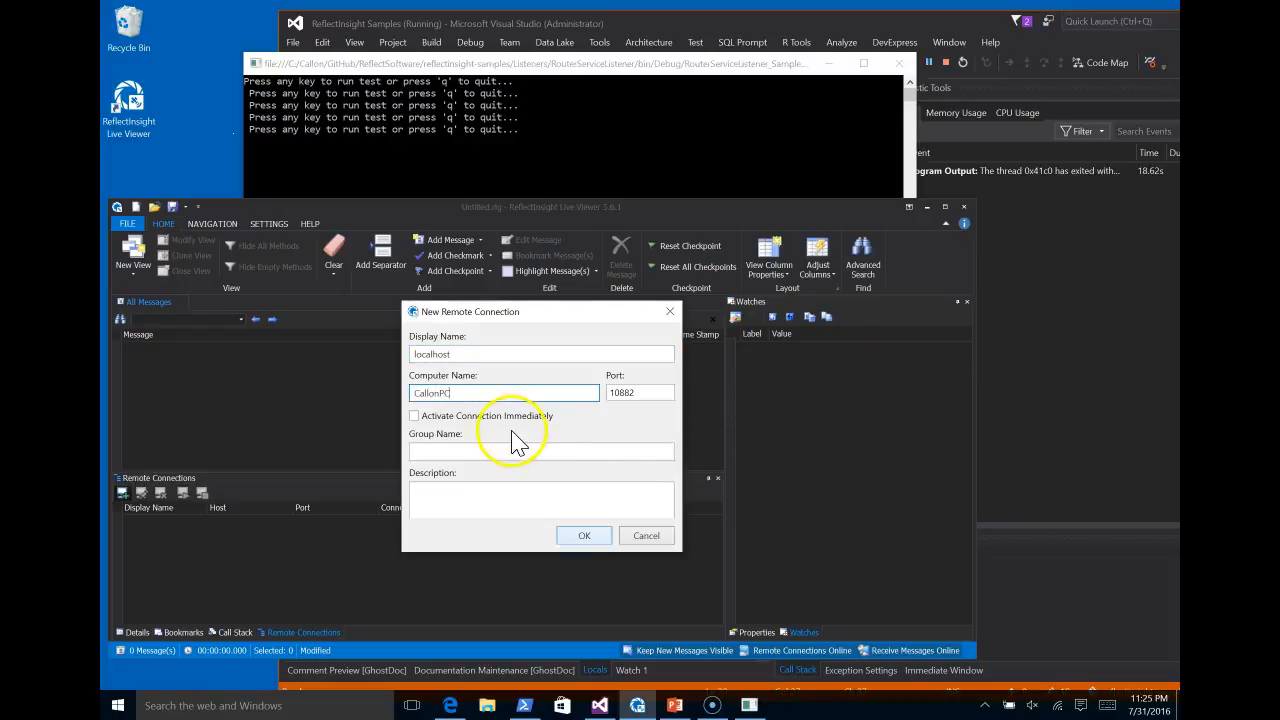
click(508, 418)
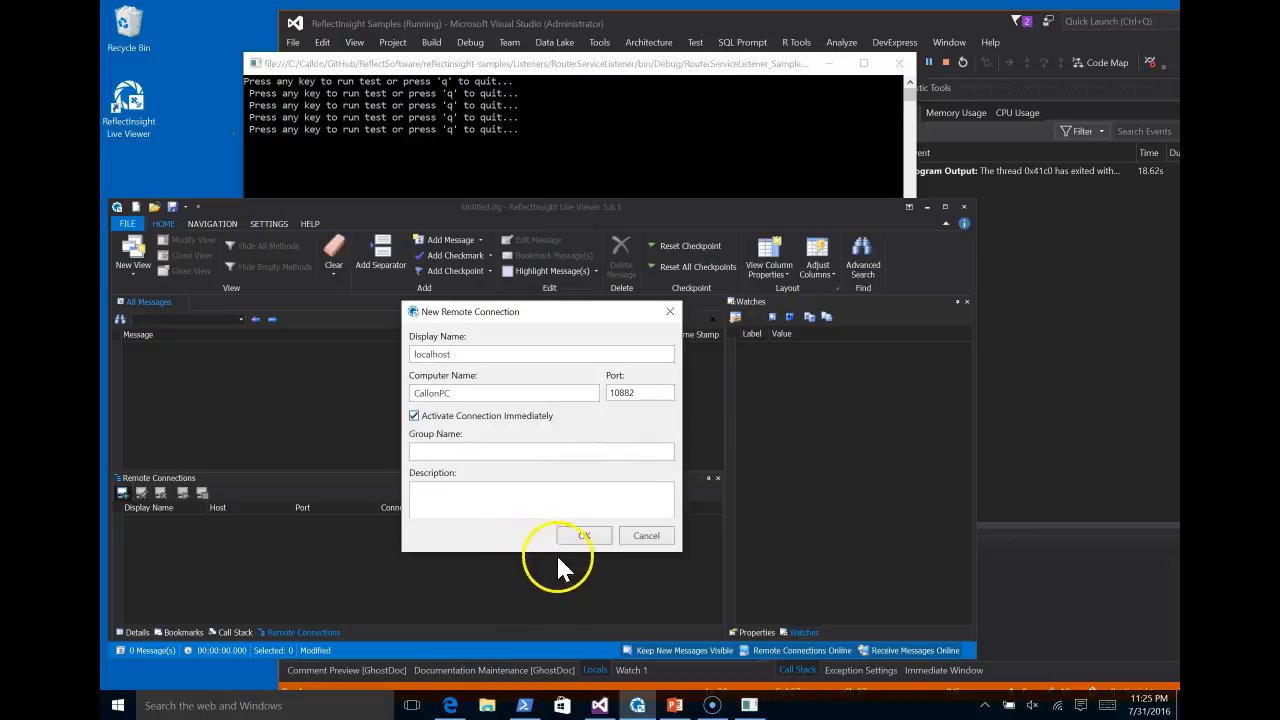
click(584, 535)
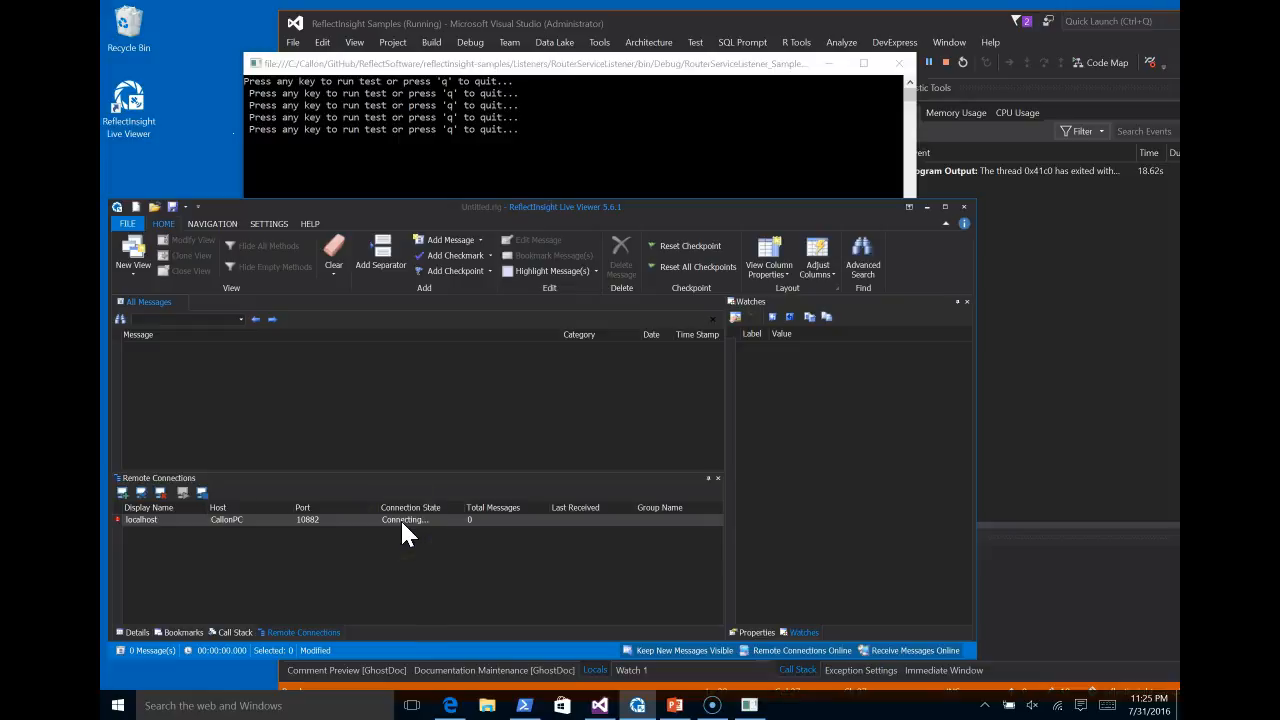
Step: Edit the remote connection so its display name is the PC's own name and its computer name is "localhost"
key(alt)
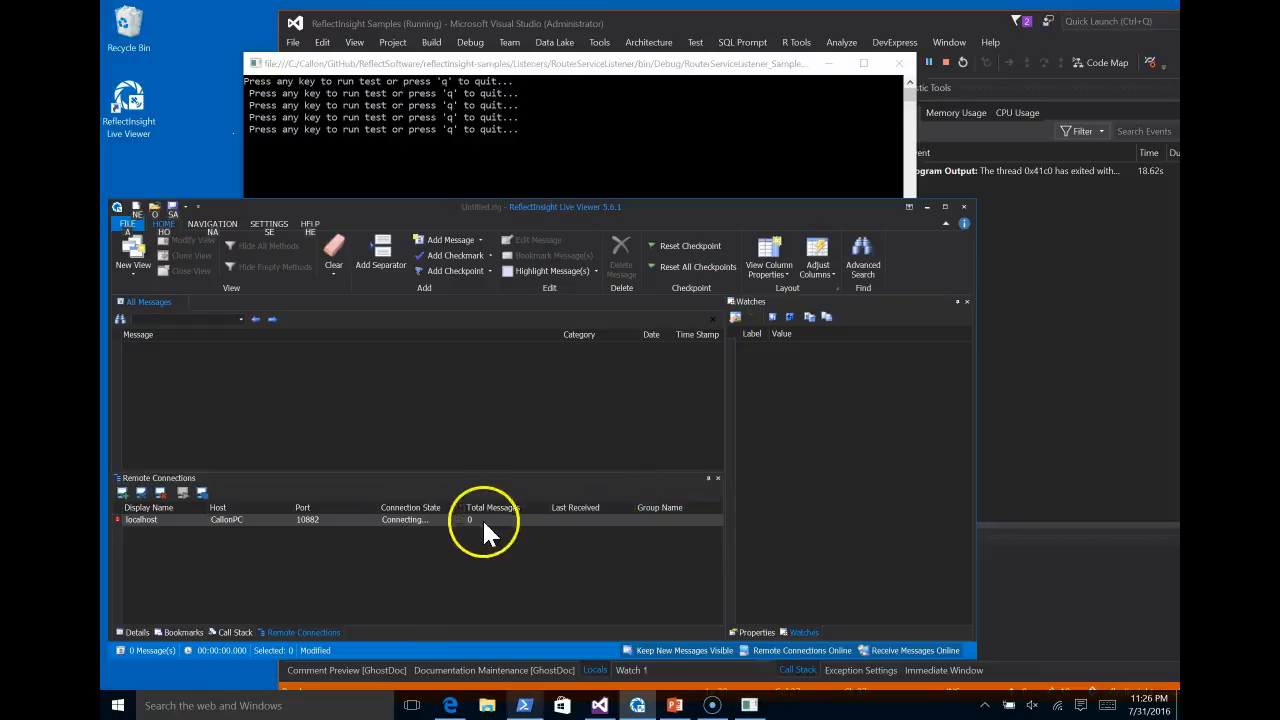
double_click(262, 518)
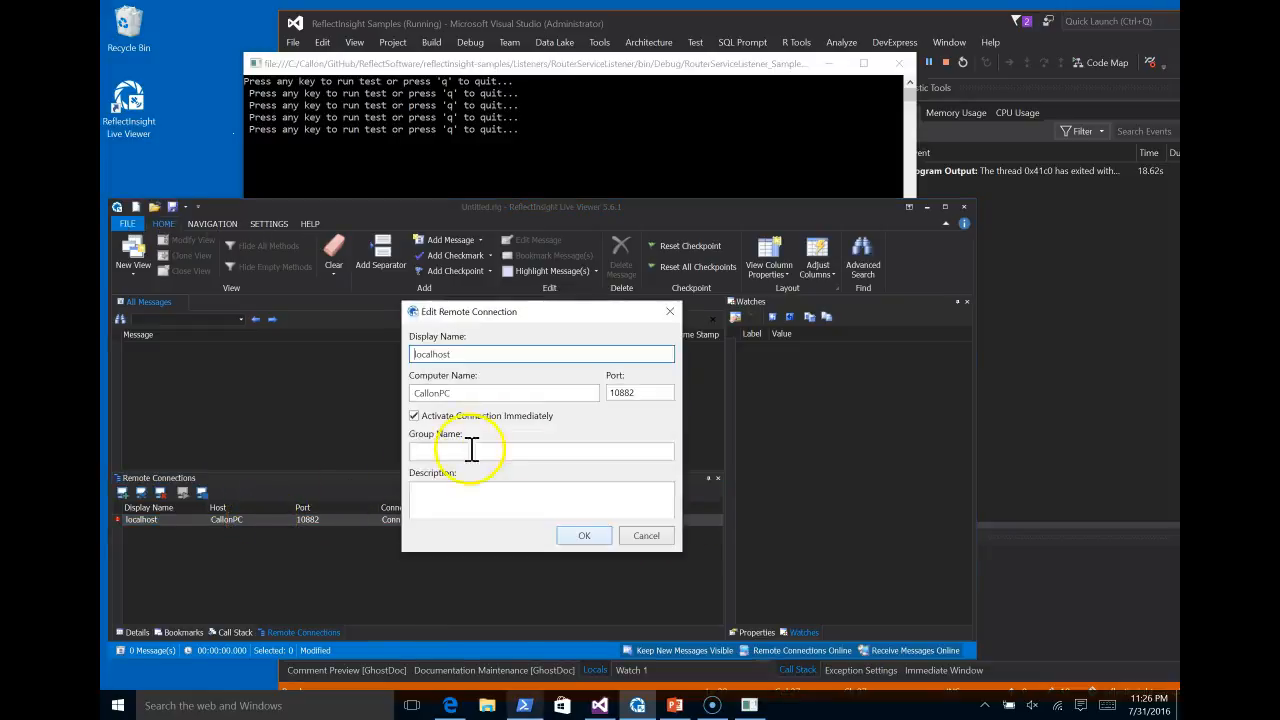
key(Tab)
key(ctrl+x)
double_click(490, 354)
key(ctrl+v)
click(445, 390)
text(localhost)
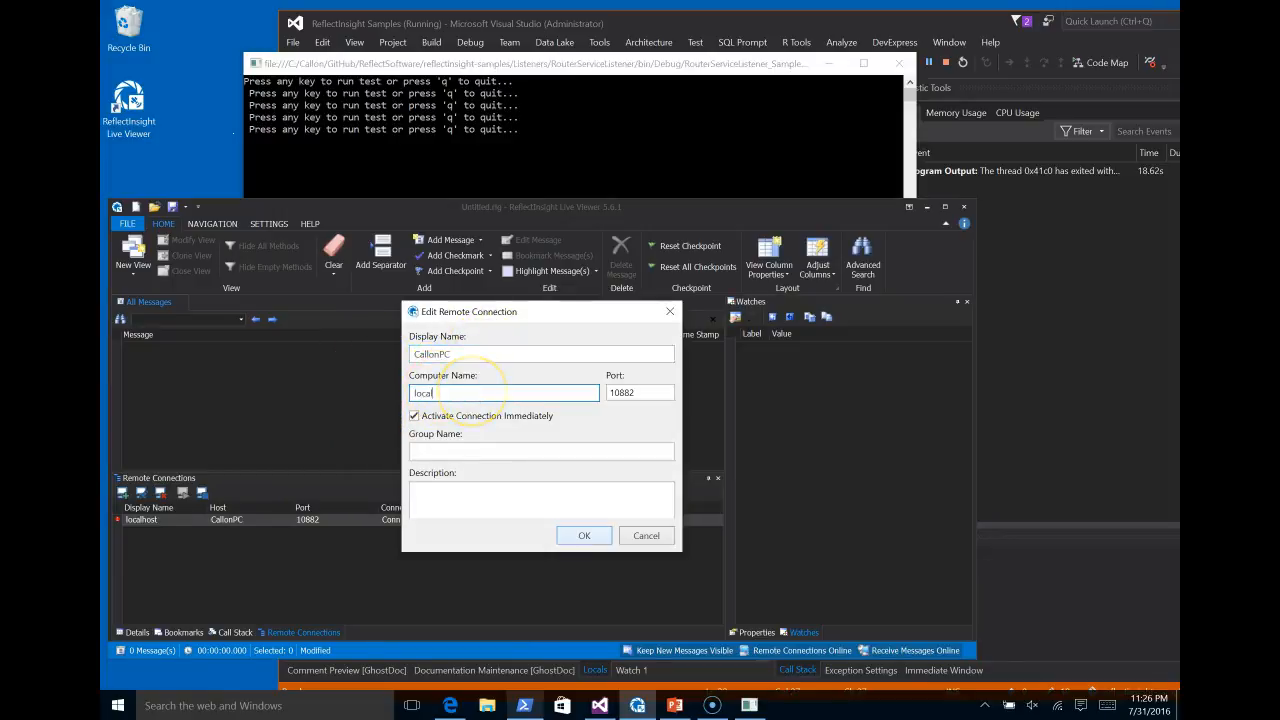
click(584, 537)
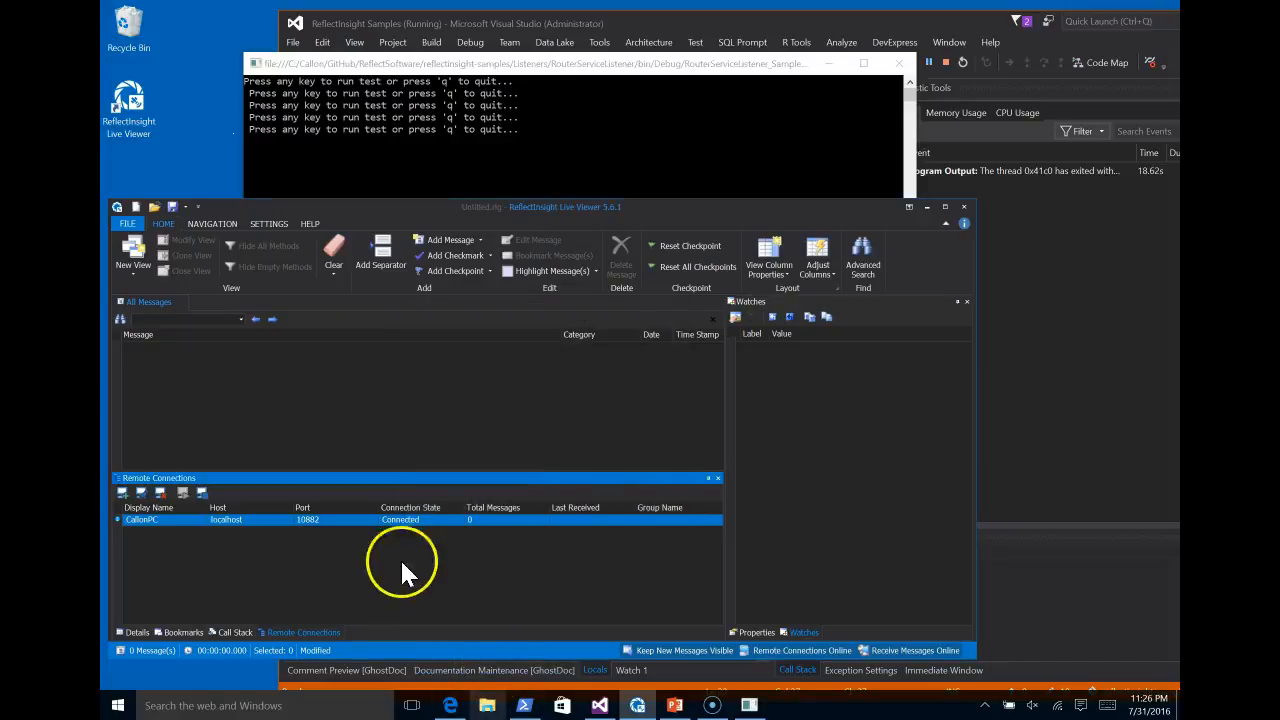
Step: Run the sample's console test fourteen times to send log messages to Live Viewer through the remote connection
click(443, 64)
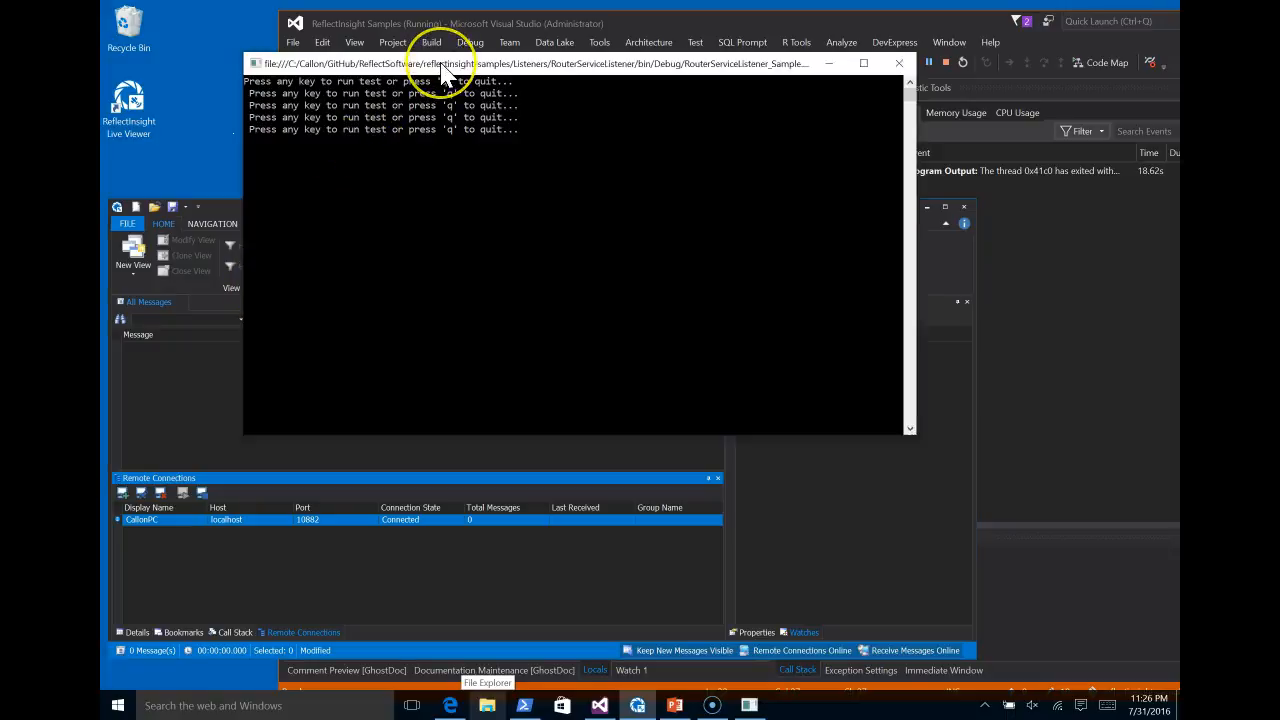
key(Return)
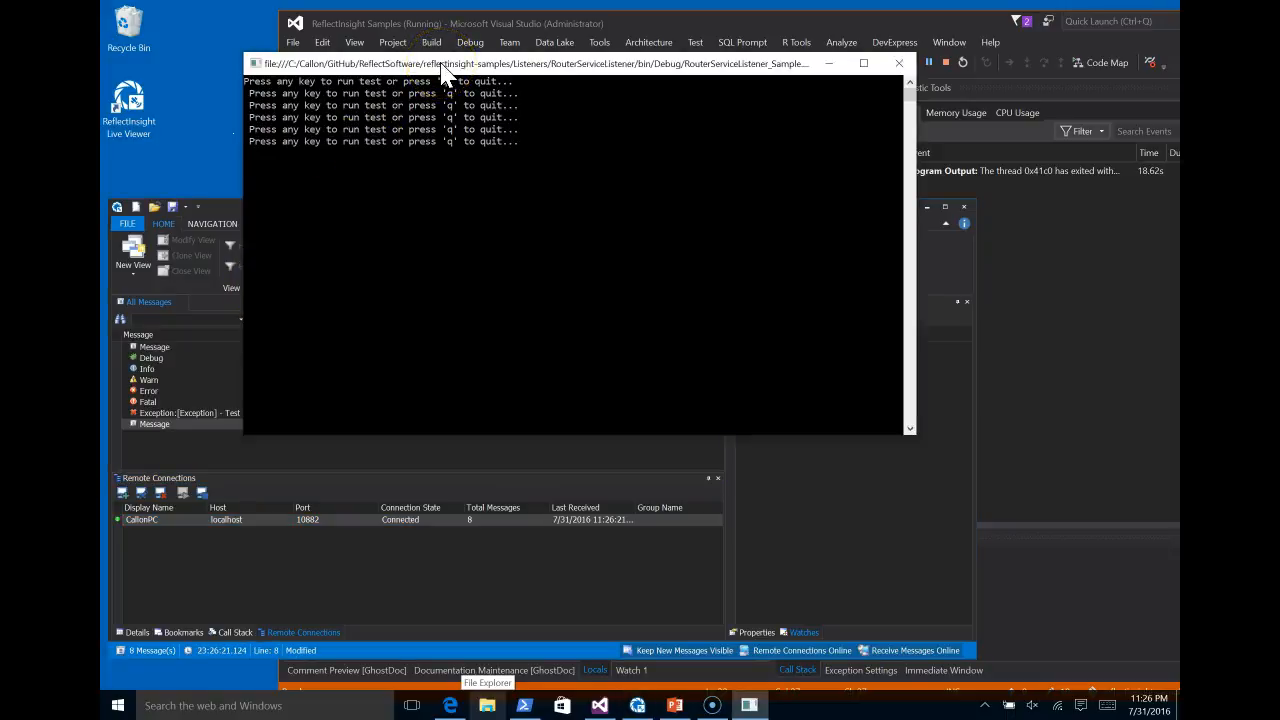
key(Return)
key(Return)
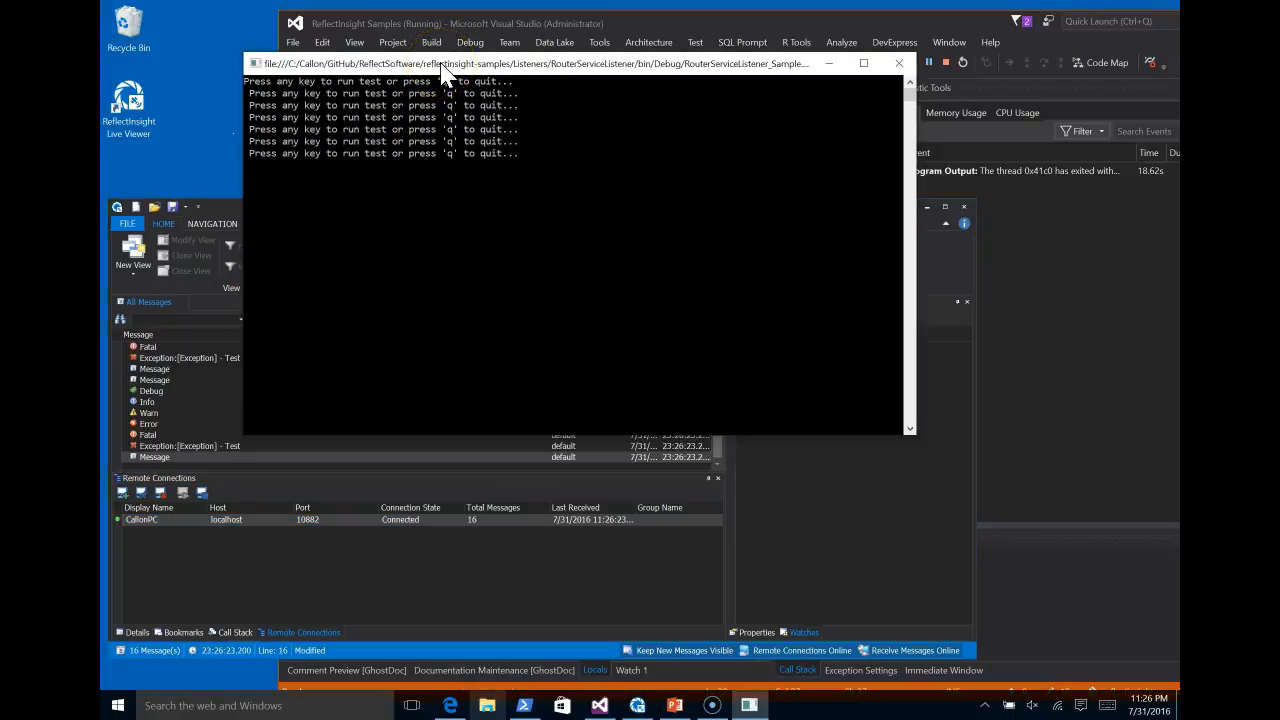
key(Return)
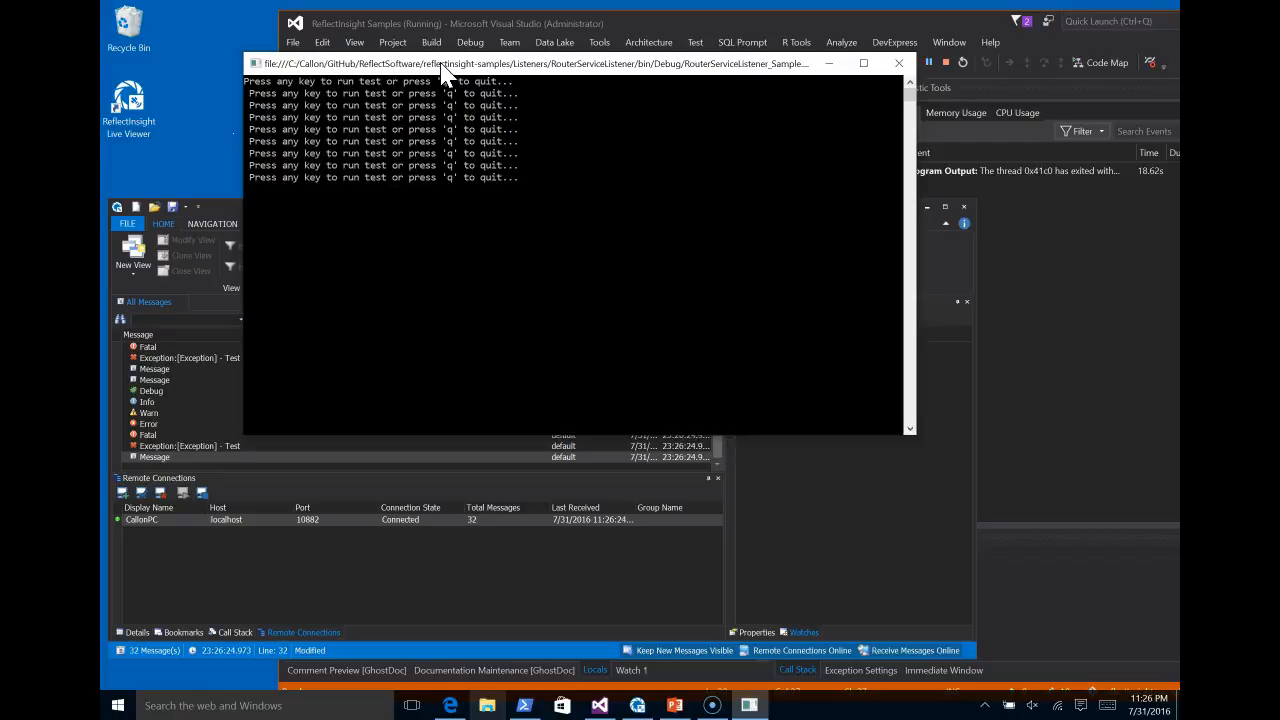
key(Return)
key(Return)
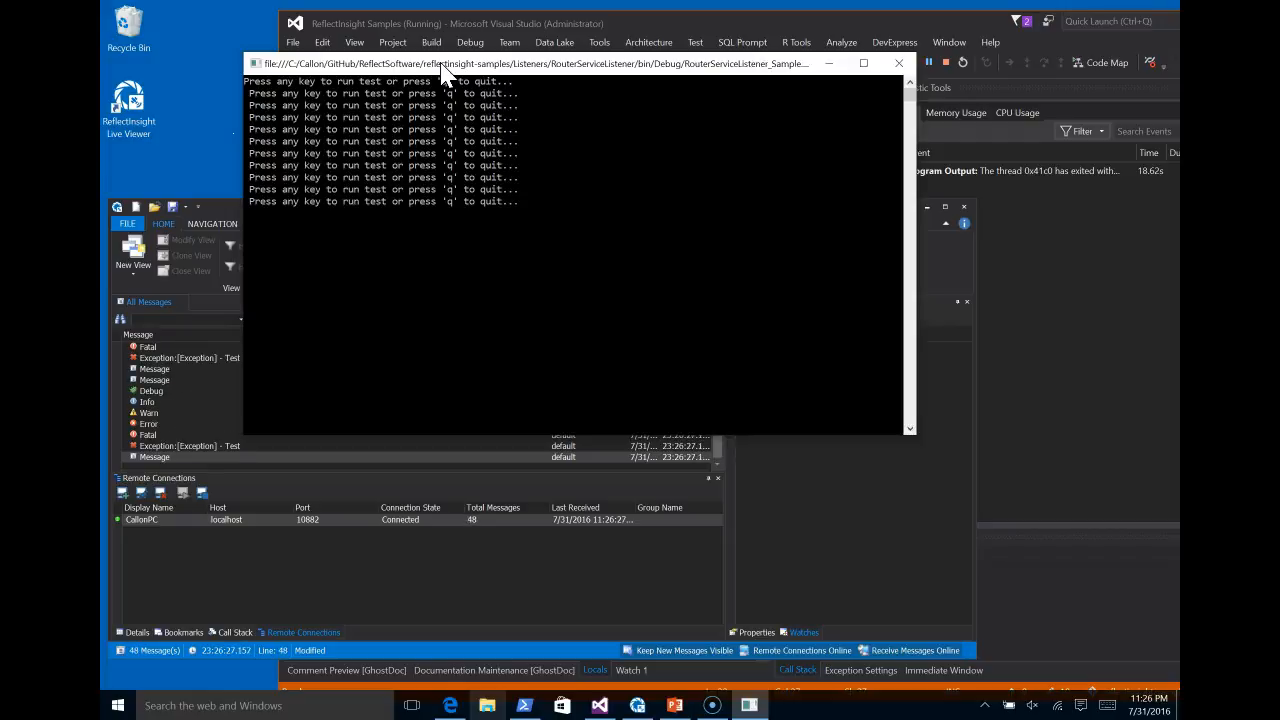
key(Return)
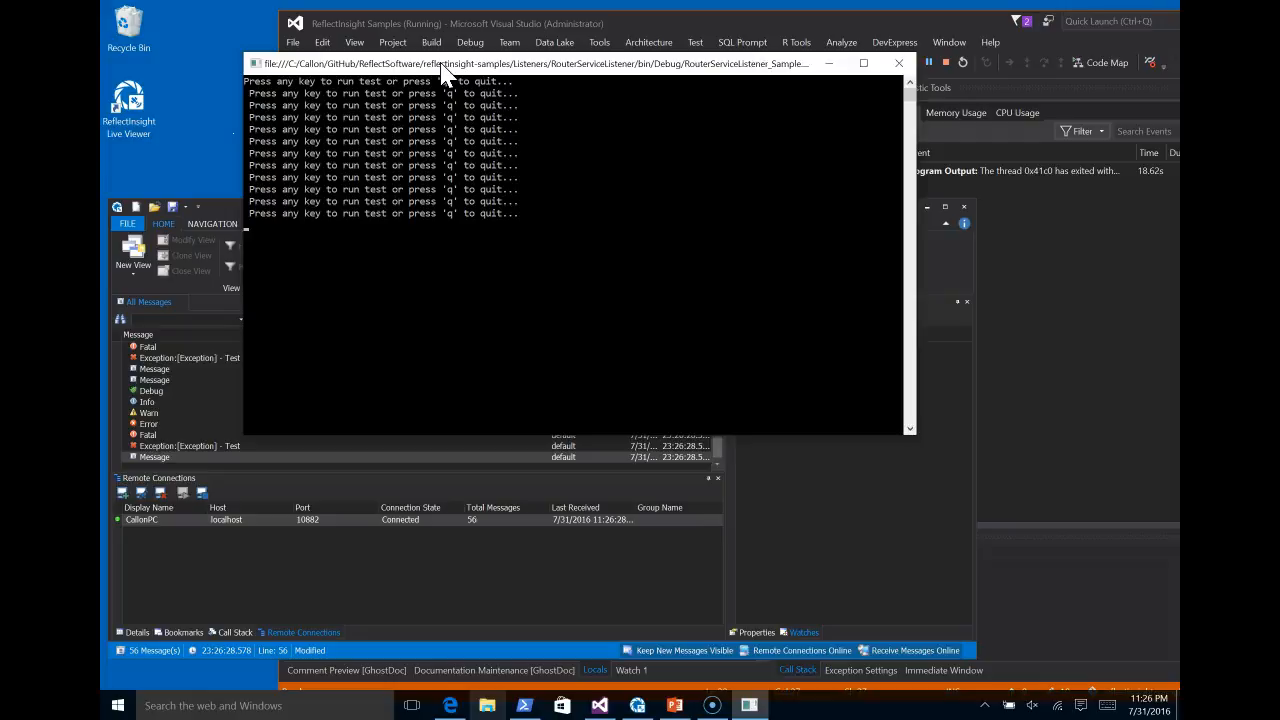
key(Return)
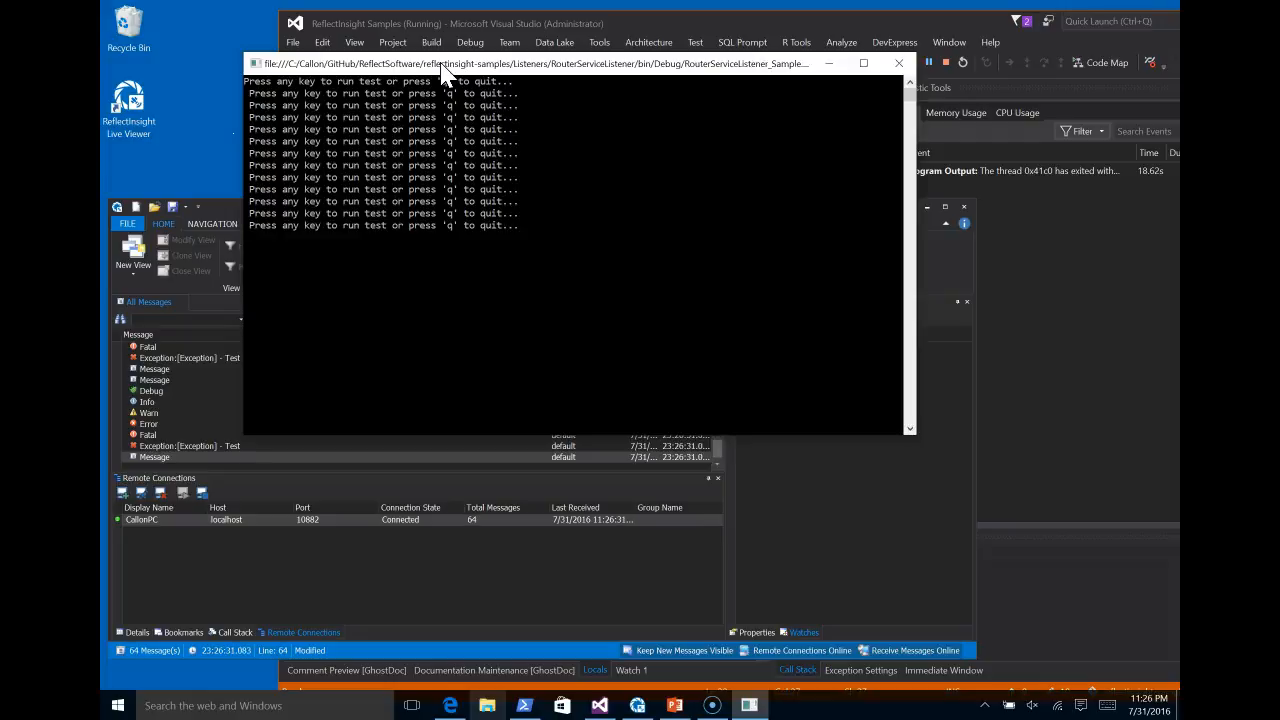
key(Return)
key(Return)
key(Return)
key(Return)
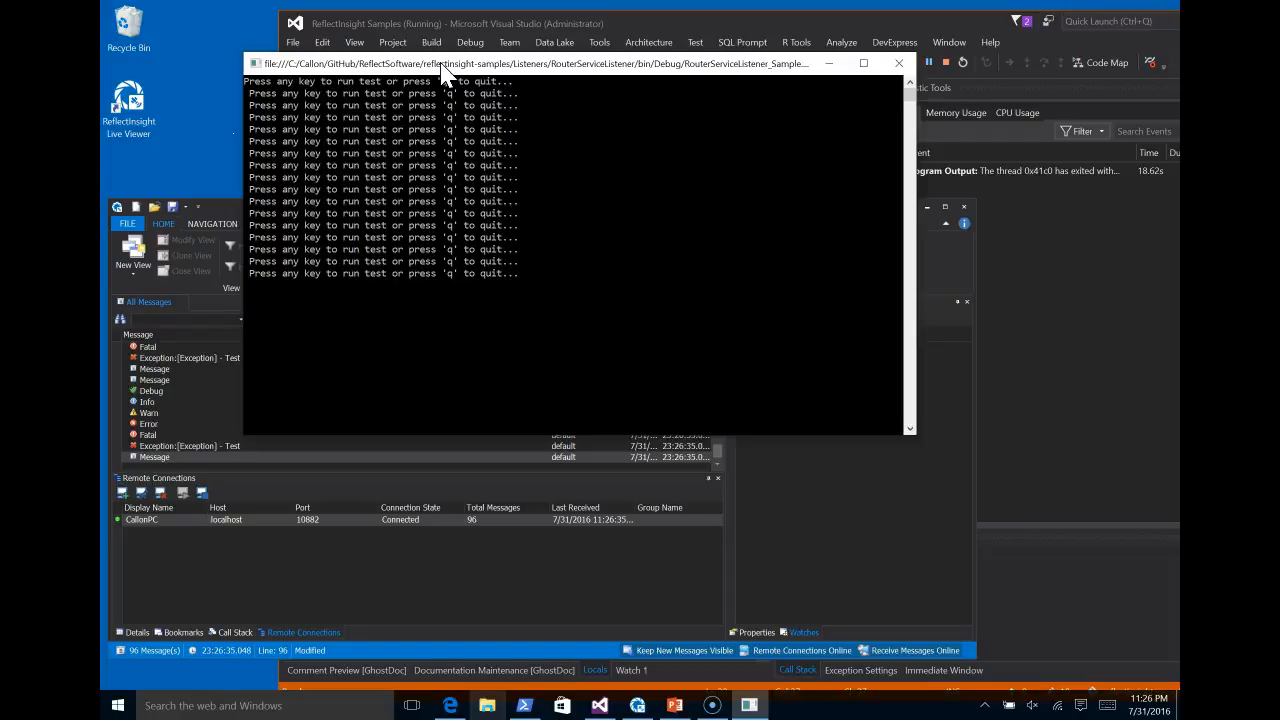
key(Return)
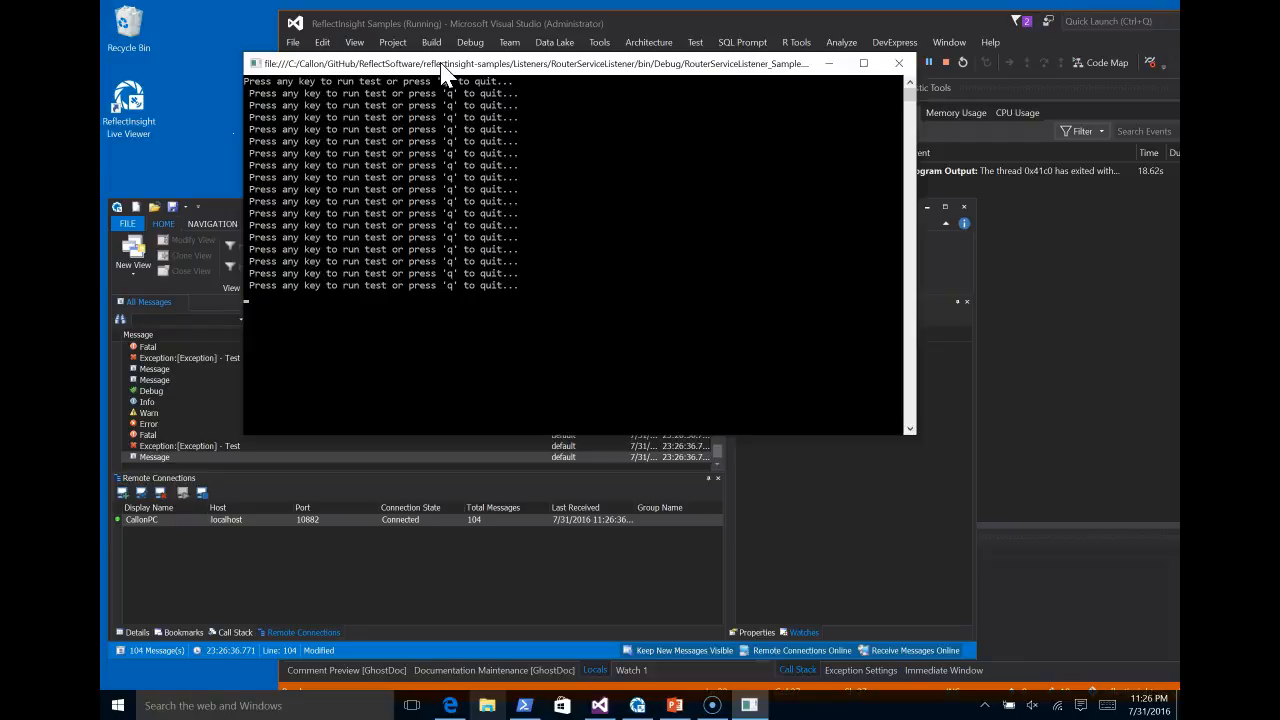
key(Return)
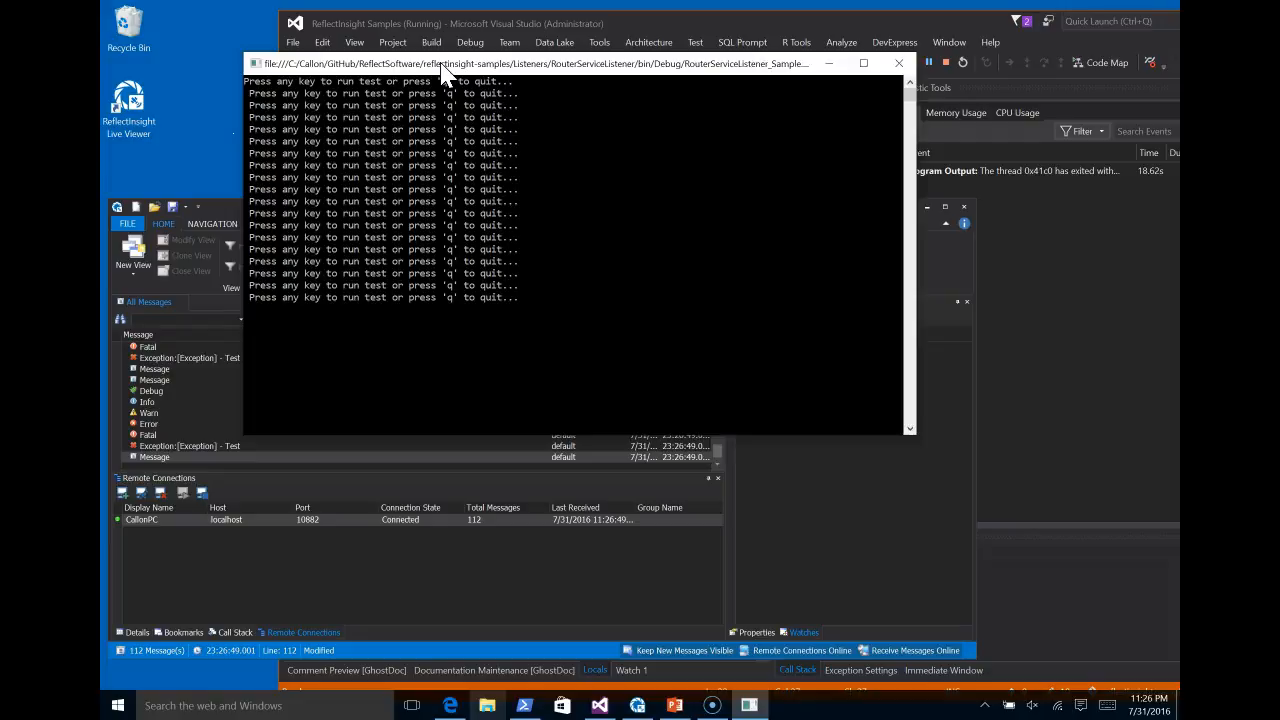